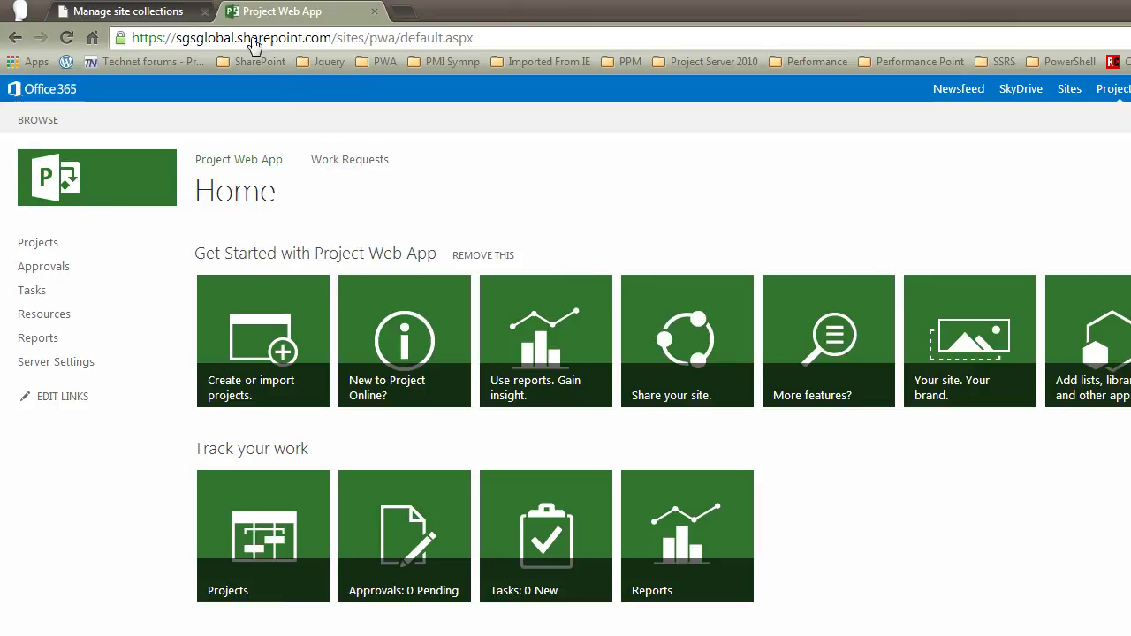
- Open the Work Requests list and start a new item in it
{"action": "left_click", "coordinate": [344, 164]}
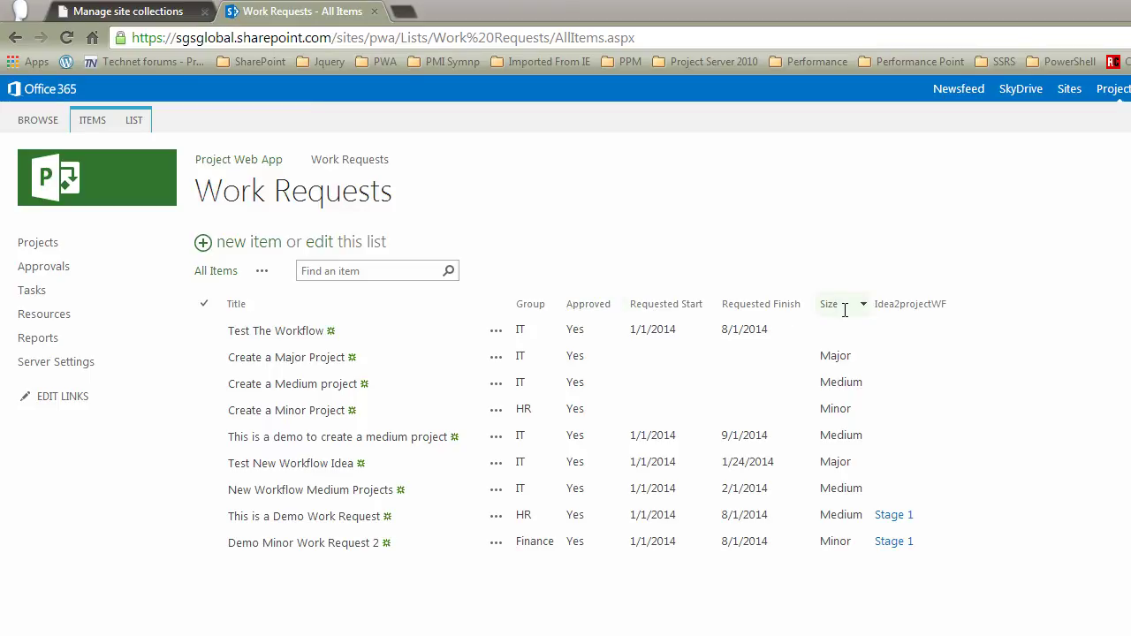
{"action": "left_click", "coordinate": [849, 382]}
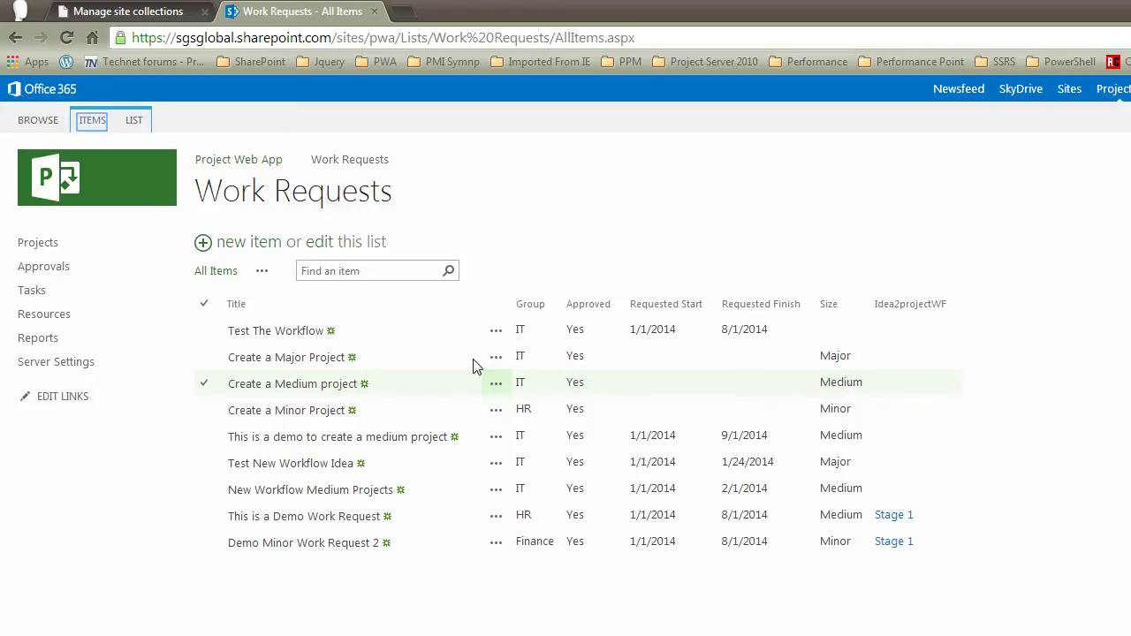
{"action": "left_click", "coordinate": [93, 125]}
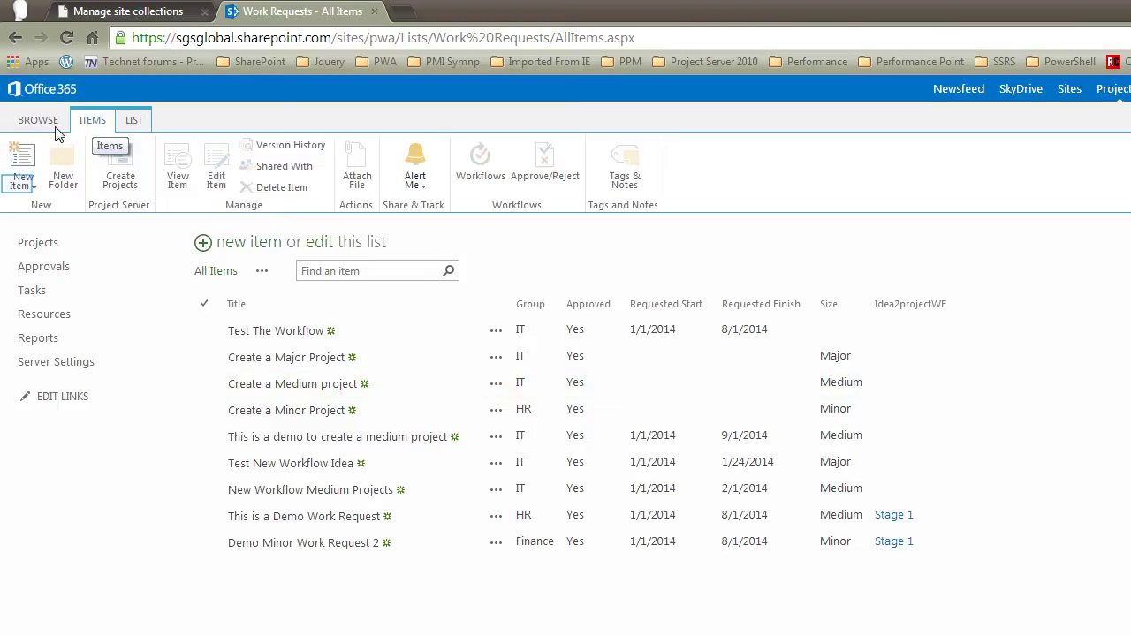
{"action": "left_click", "coordinate": [20, 181]}
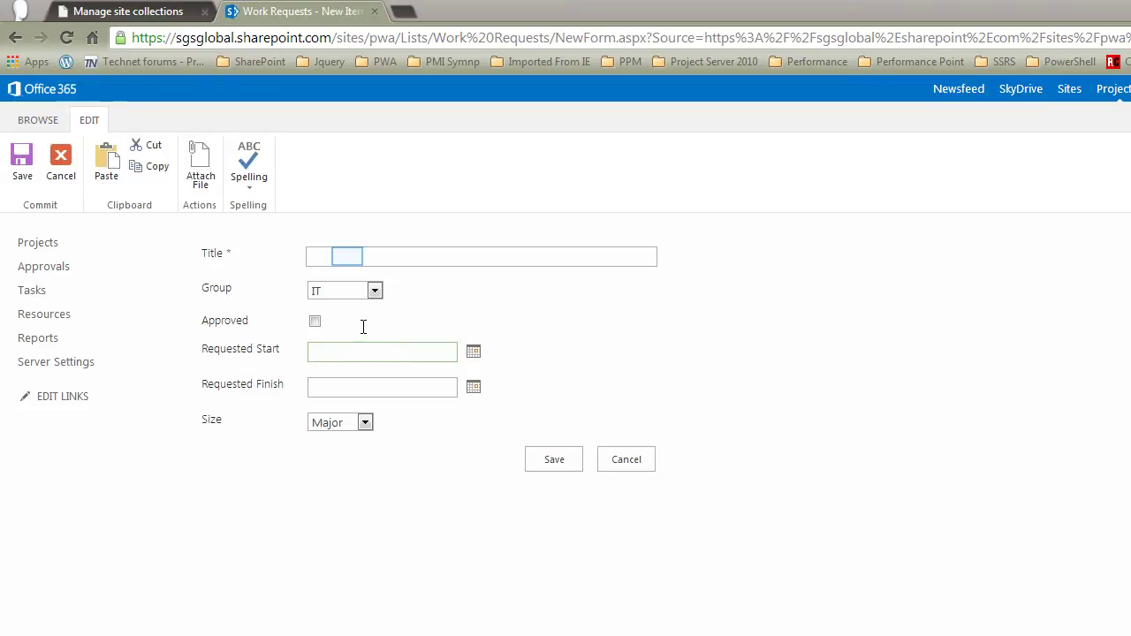
- Title the work request "This is a demo project for Video" and assign it to the Legal group
{"action": "left_click", "coordinate": [349, 256]}
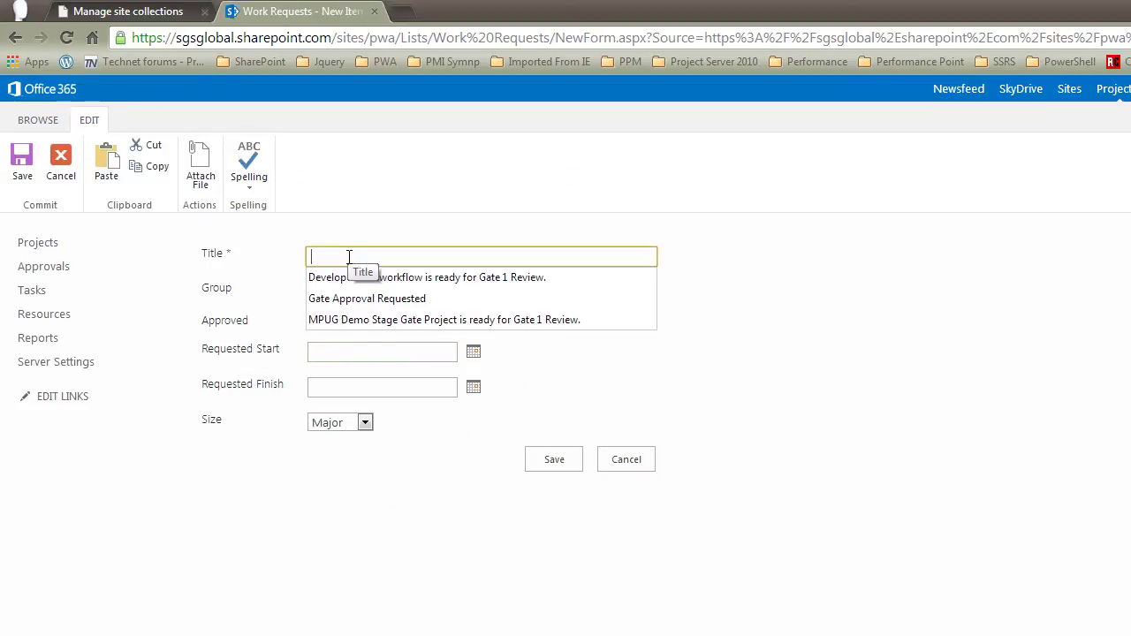
{"action": "type", "text": "This is a"}
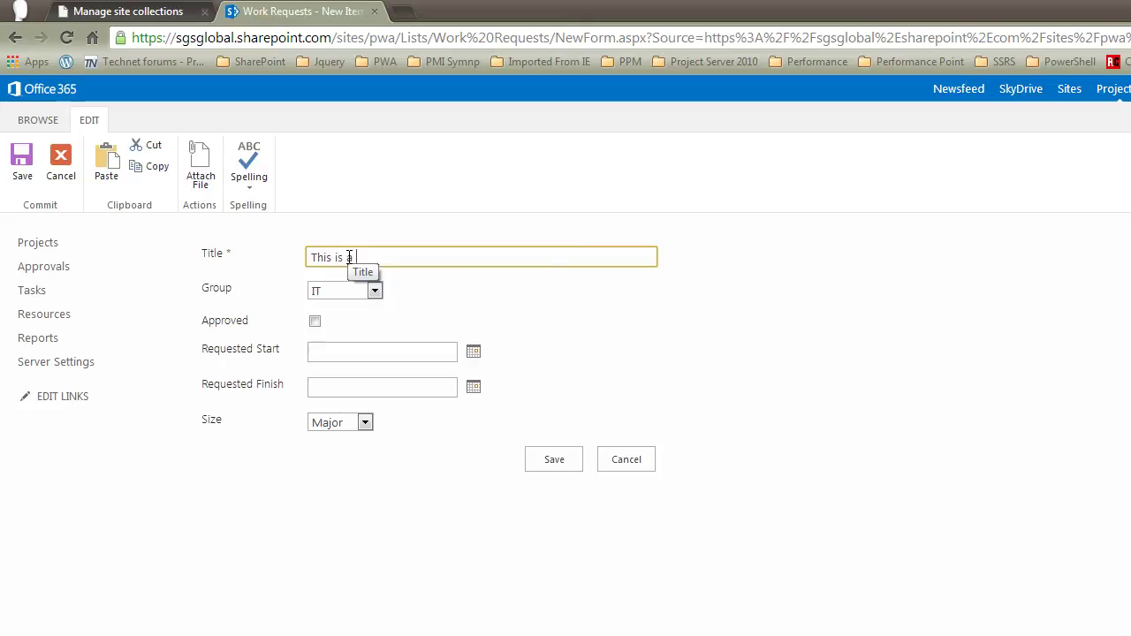
{"action": "type", "text": " demo project for "}
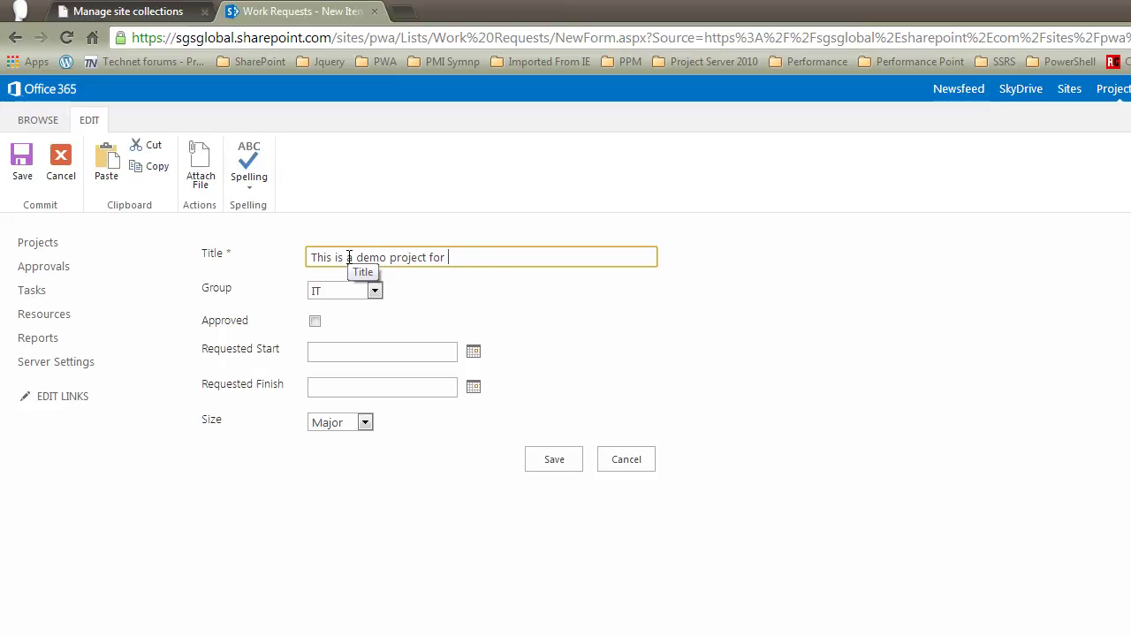
{"action": "type", "text": "Video"}
{"action": "left_click", "coordinate": [375, 291]}
{"action": "left_click", "coordinate": [497, 299]}
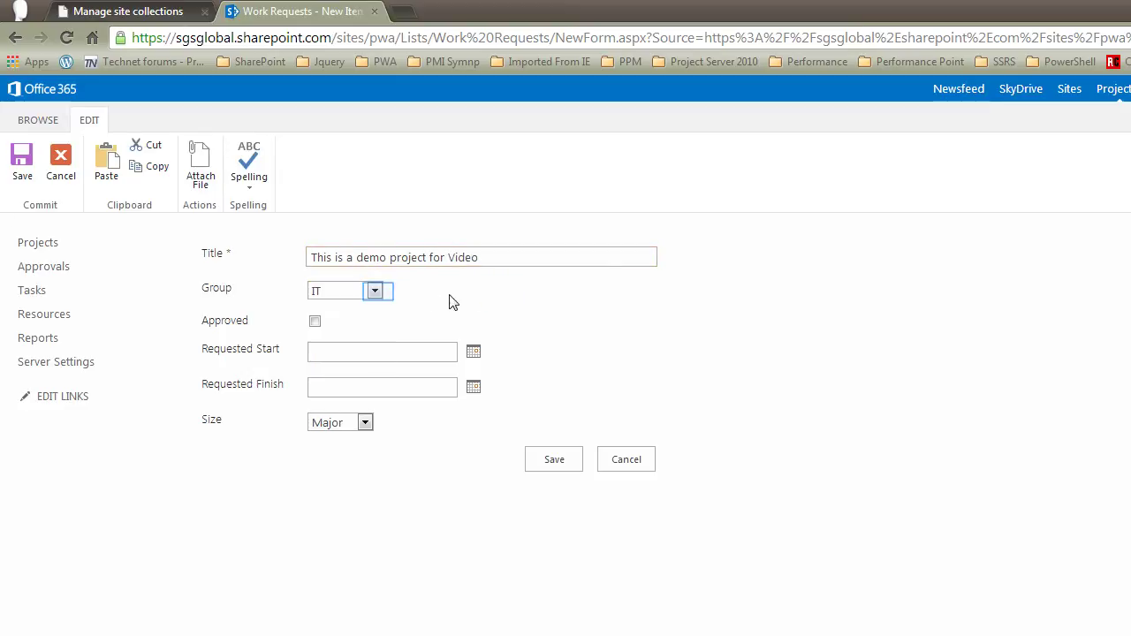
{"action": "left_click", "coordinate": [376, 292]}
{"action": "left_click", "coordinate": [364, 332]}
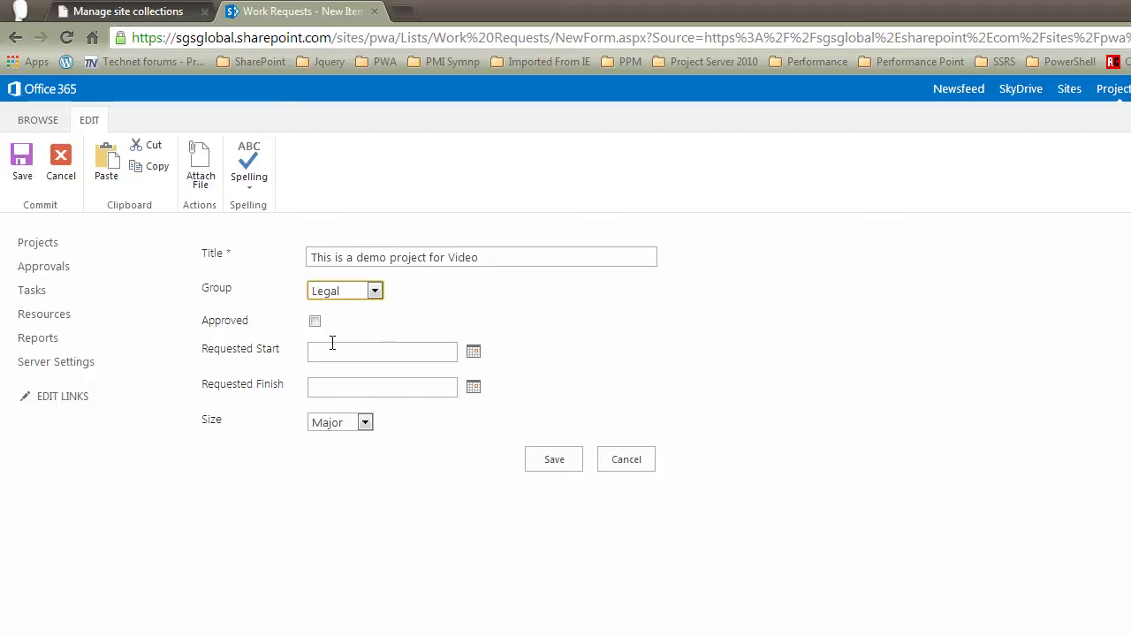
- Set the requested start to 1/1/14 and the requested finish to 8/1/14
{"action": "left_click", "coordinate": [330, 351]}
{"action": "type", "text": "1"}
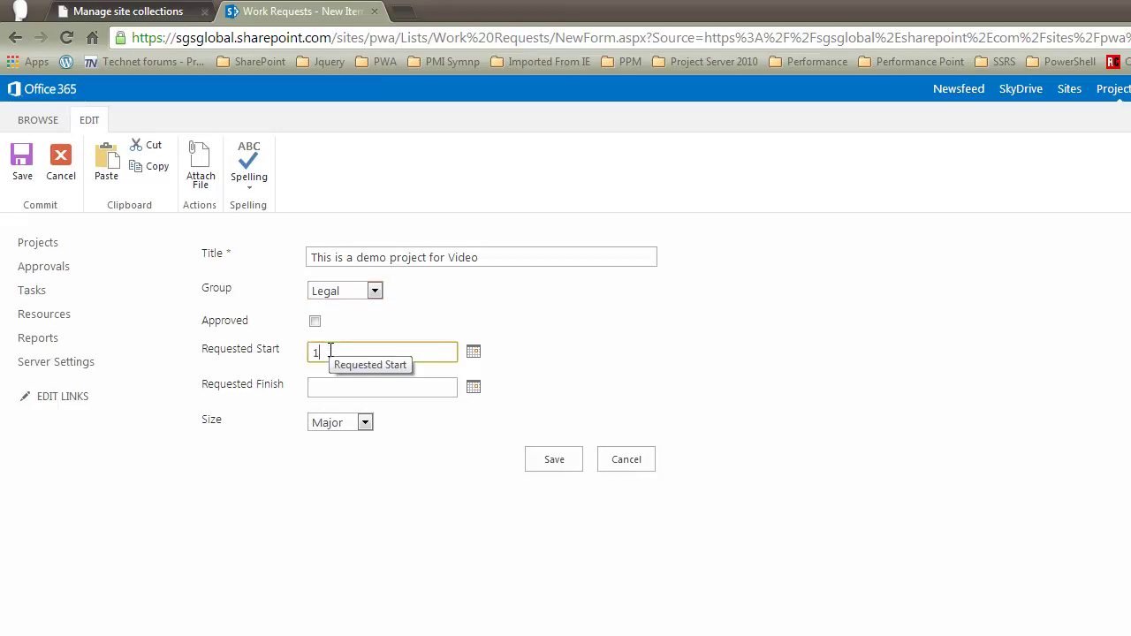
{"action": "type", "text": "/1/14"}
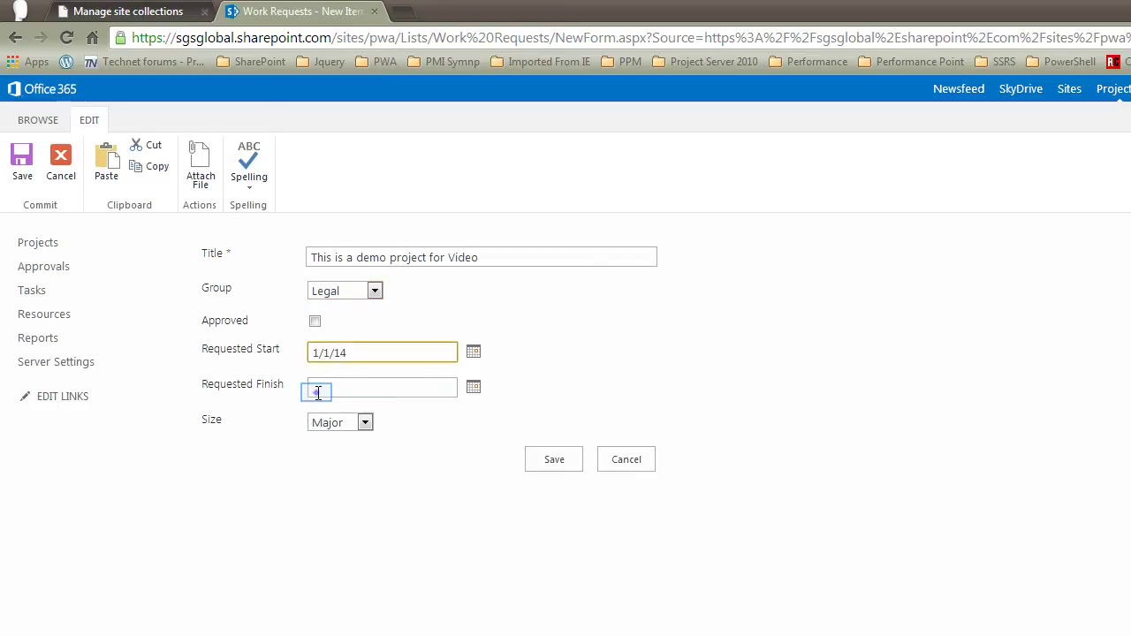
{"action": "left_click", "coordinate": [318, 391]}
{"action": "type", "text": "8/1/14"}
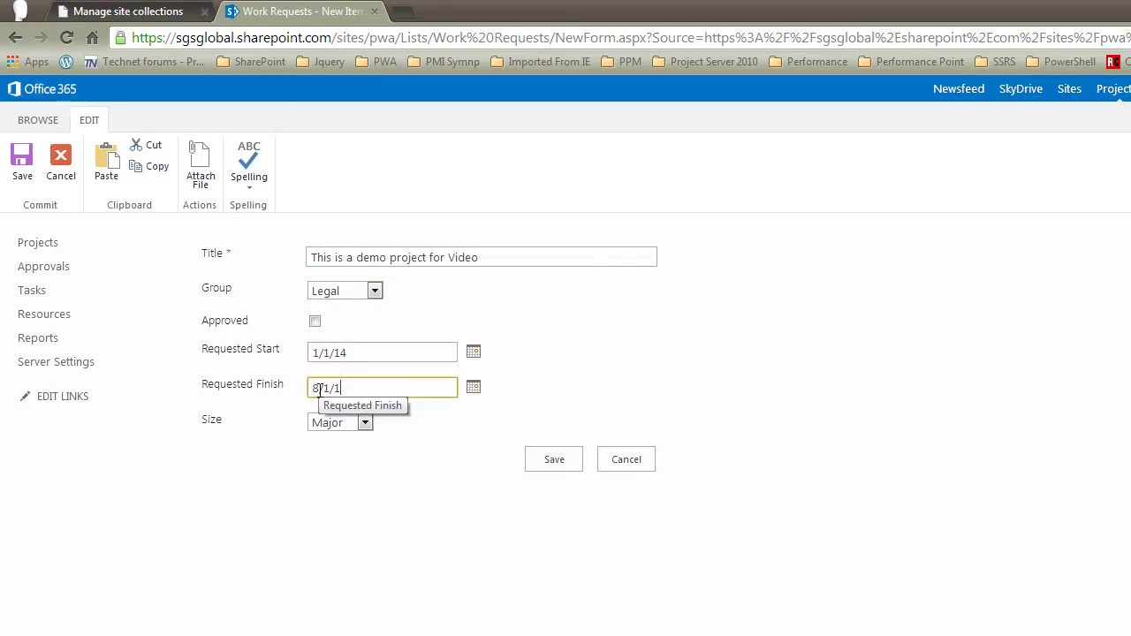
- Set the request's size to TBD and save the new item
{"action": "left_click", "coordinate": [365, 424]}
{"action": "left_click", "coordinate": [358, 434]}
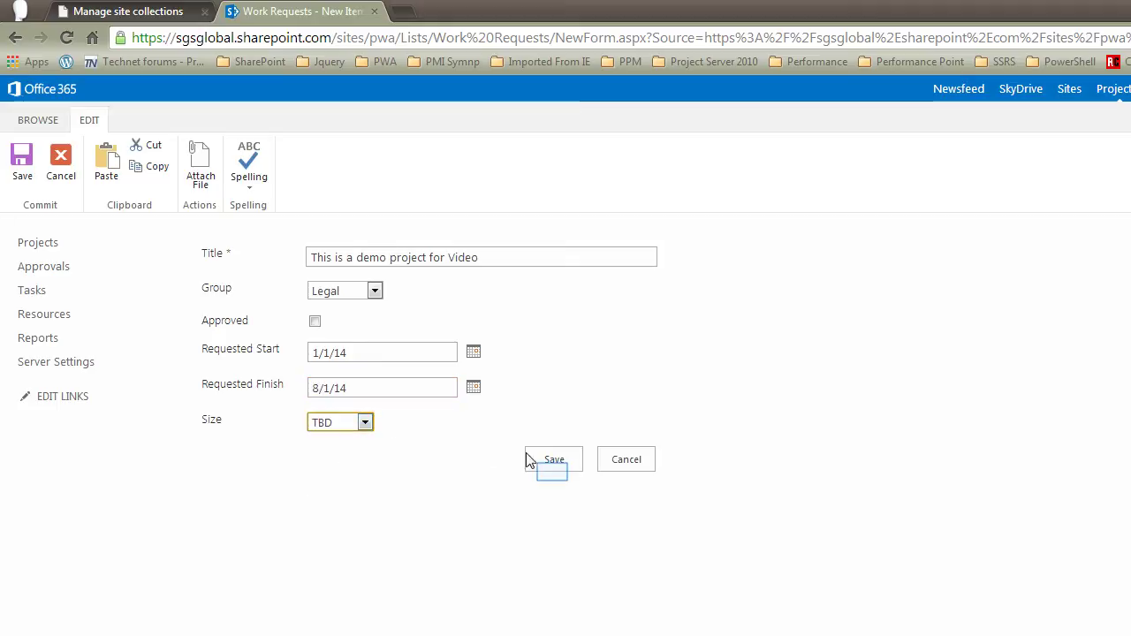
{"action": "left_click", "coordinate": [553, 471]}
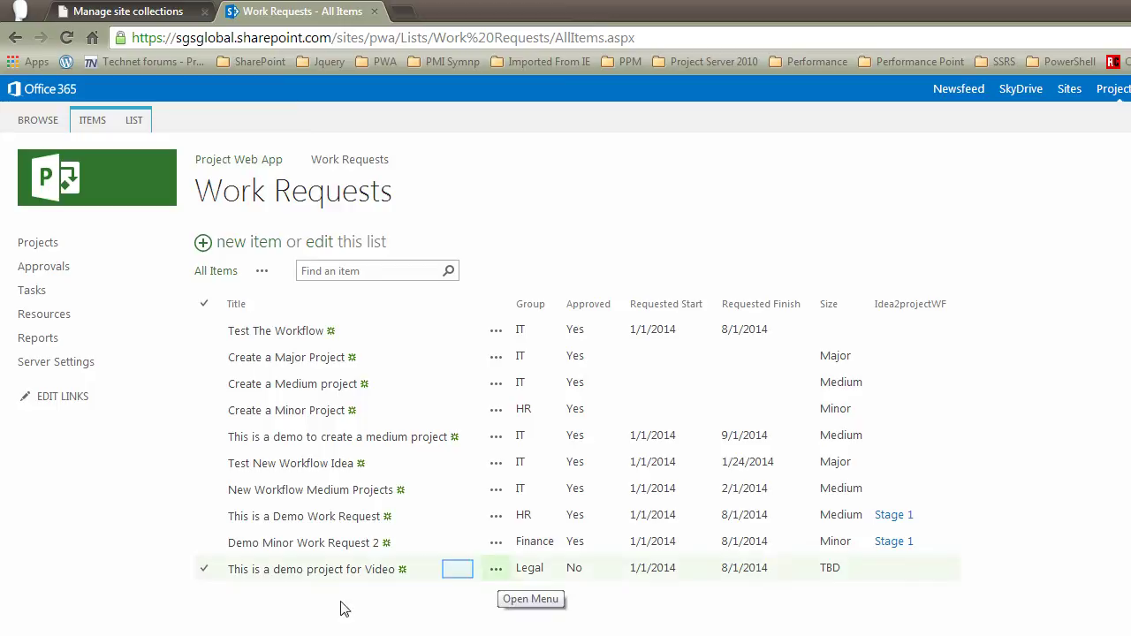
- Open the Create Projects settings for the "This is a demo project for Video" request and choose Medium Project as the enterprise project type
{"action": "left_click", "coordinate": [459, 573]}
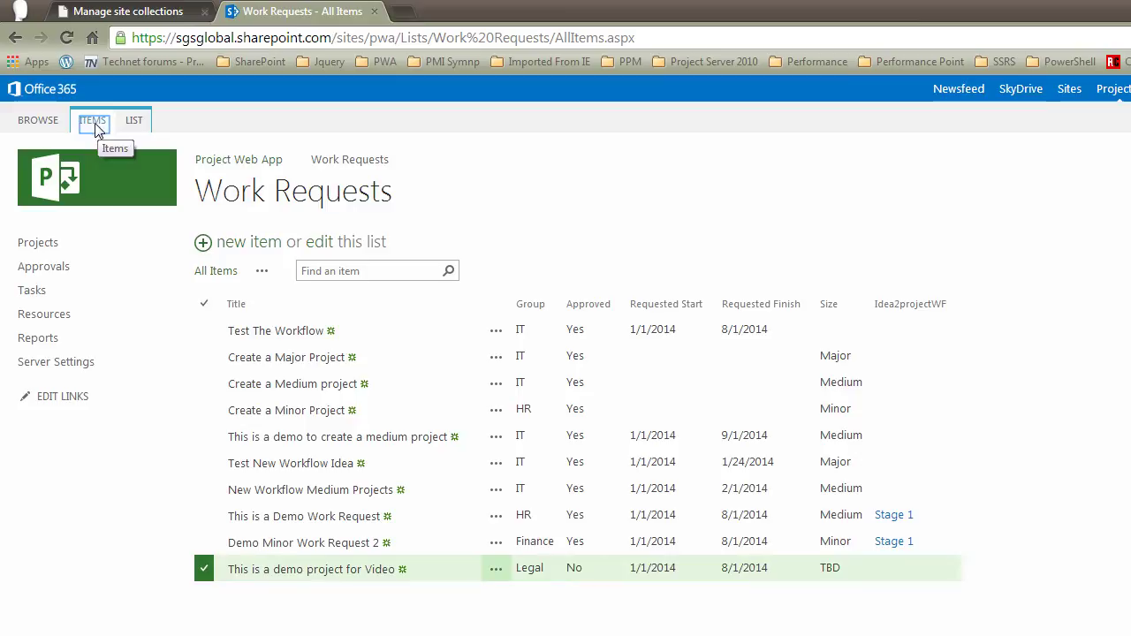
{"action": "left_click", "coordinate": [95, 126]}
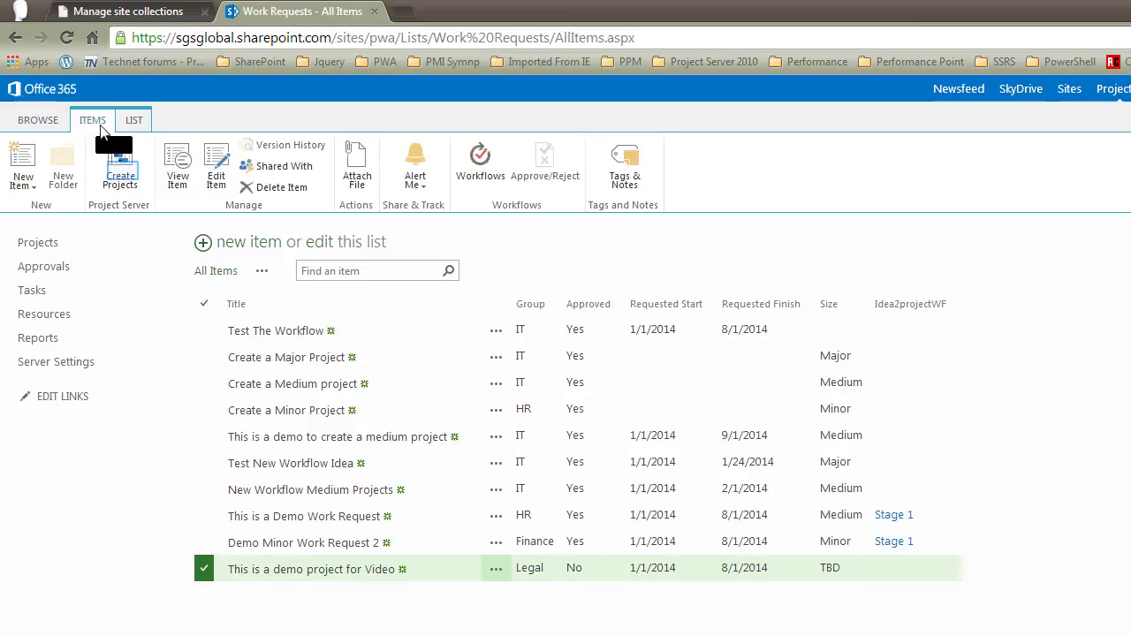
{"action": "left_click", "coordinate": [124, 180]}
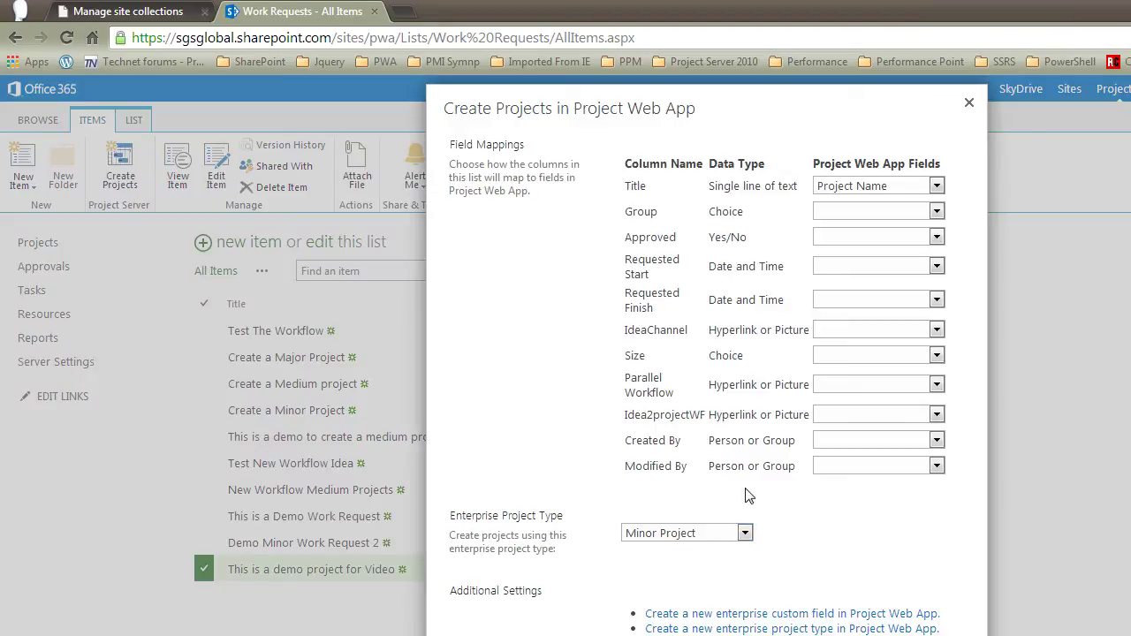
{"action": "left_click", "coordinate": [745, 534]}
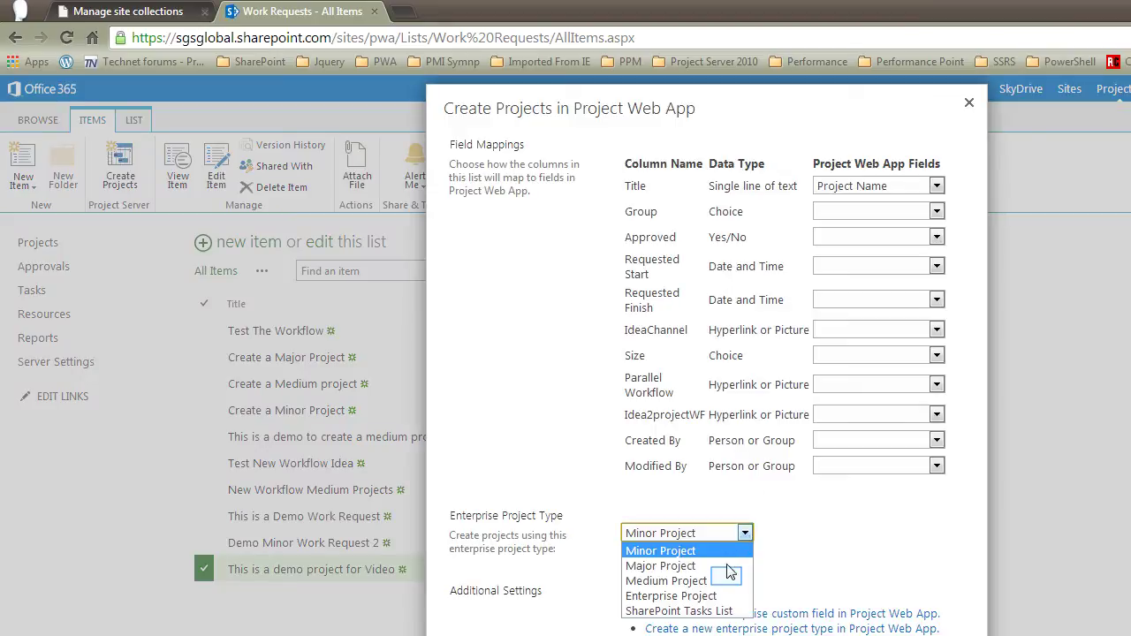
{"action": "left_click", "coordinate": [727, 576]}
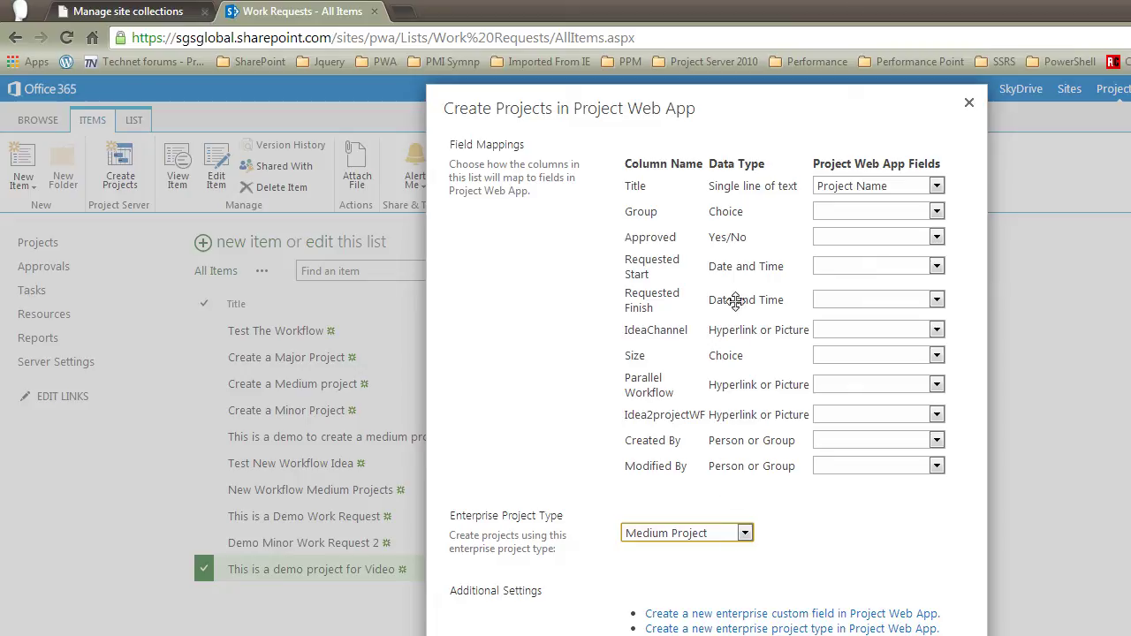
{"action": "left_click_drag", "start_coordinate": [730, 109], "coordinate": [657, 28]}
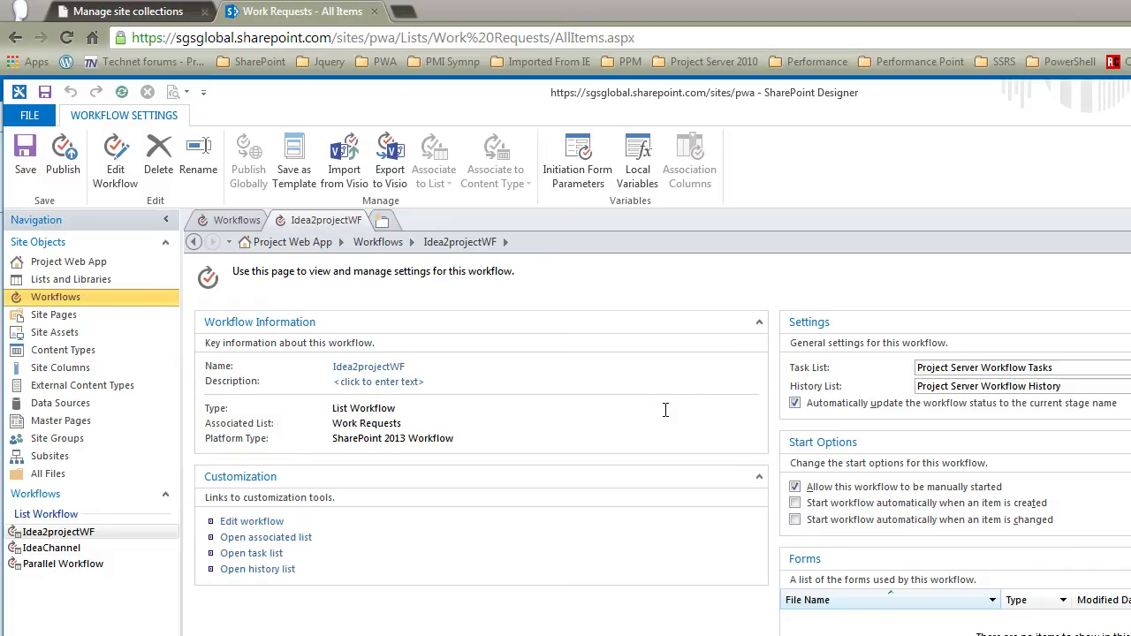
- In SharePoint Designer, create a list workflow named ProjectServerIdeas2Projects for the Work Requests list on the SharePoint 2013 Workflow platform
{"action": "left_click", "coordinate": [59, 299]}
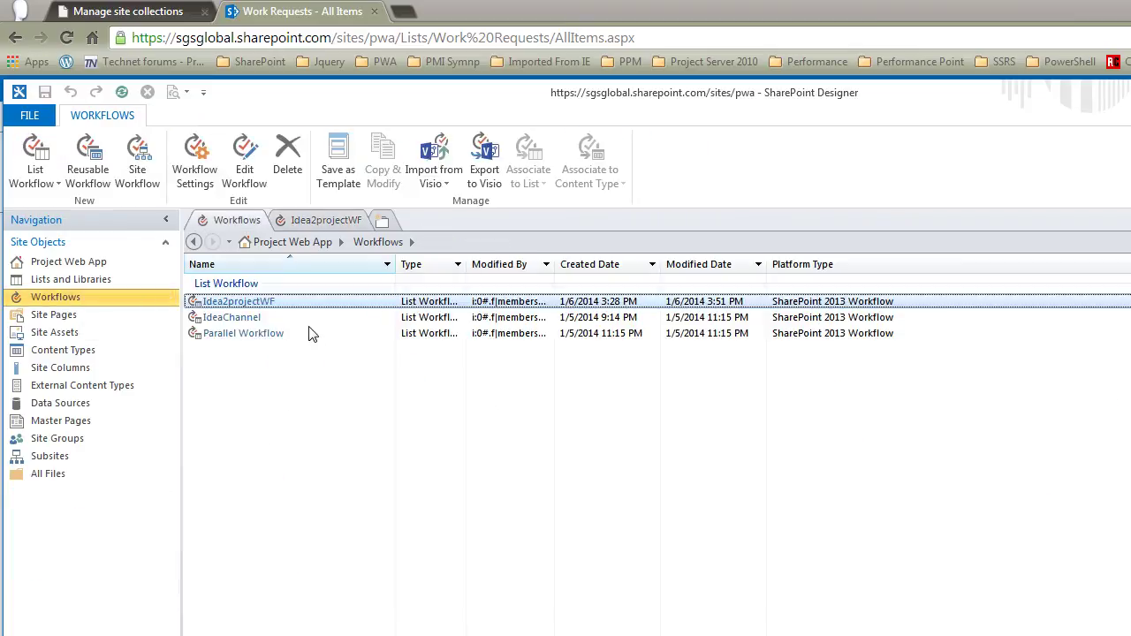
{"action": "left_click", "coordinate": [49, 183]}
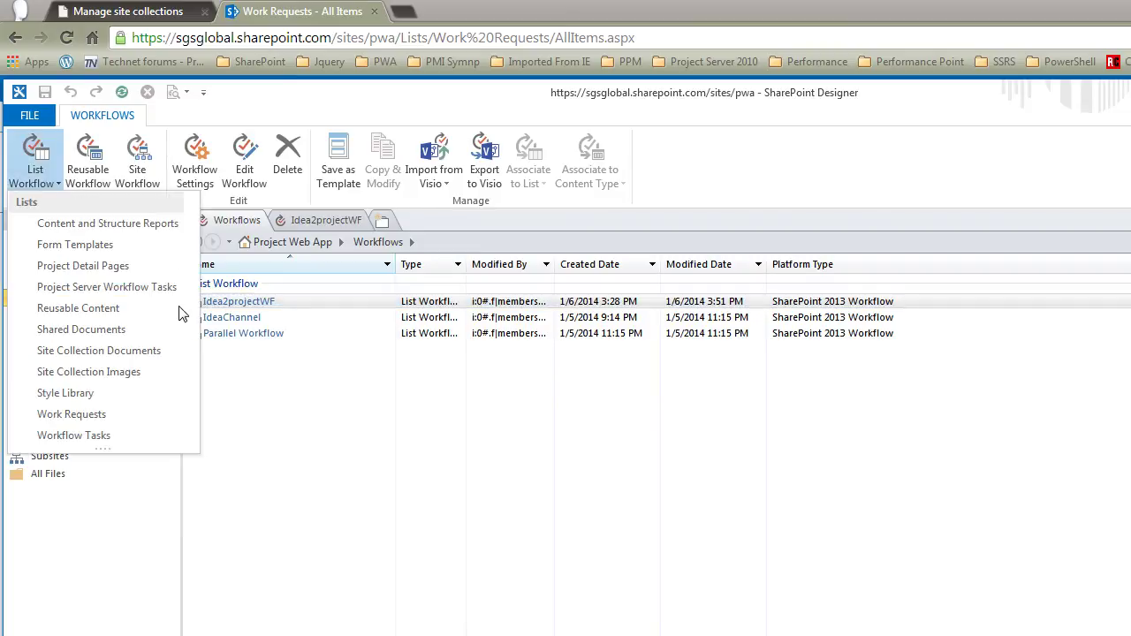
{"action": "left_click", "coordinate": [133, 416]}
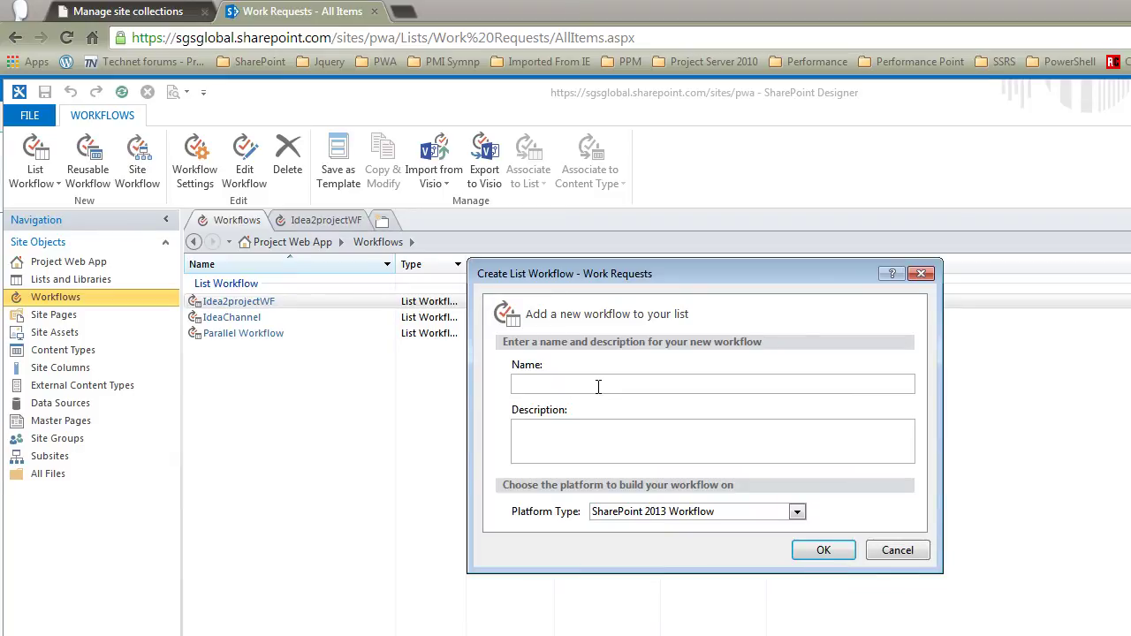
{"action": "type", "text": "P"}
{"action": "type", "text": "ectServerIdeas2Projects"}
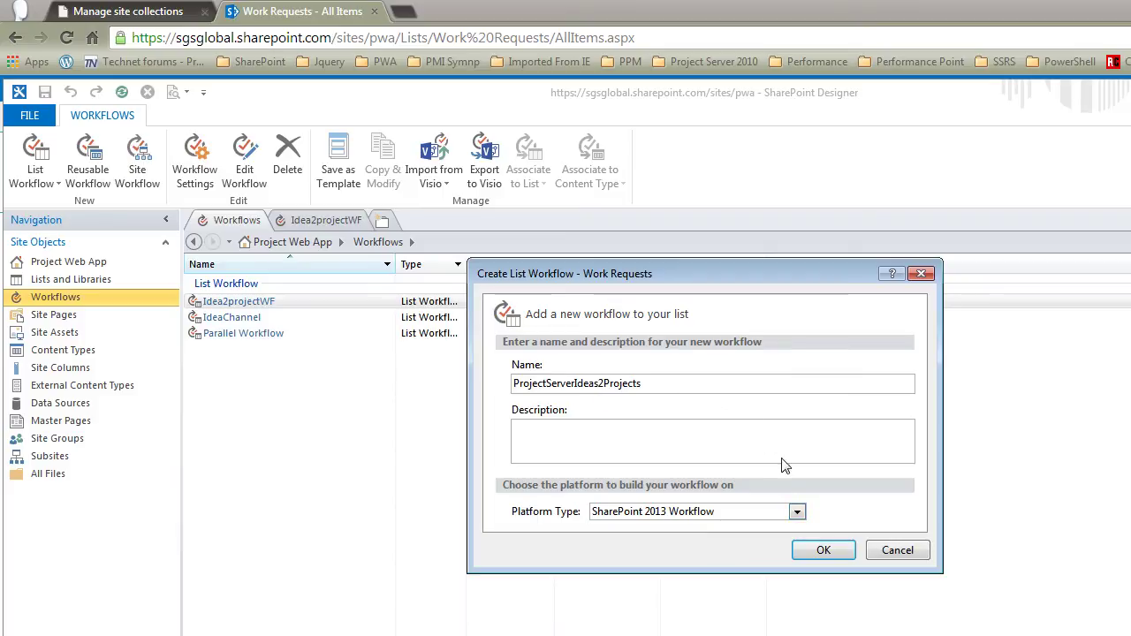
{"action": "left_click", "coordinate": [796, 513]}
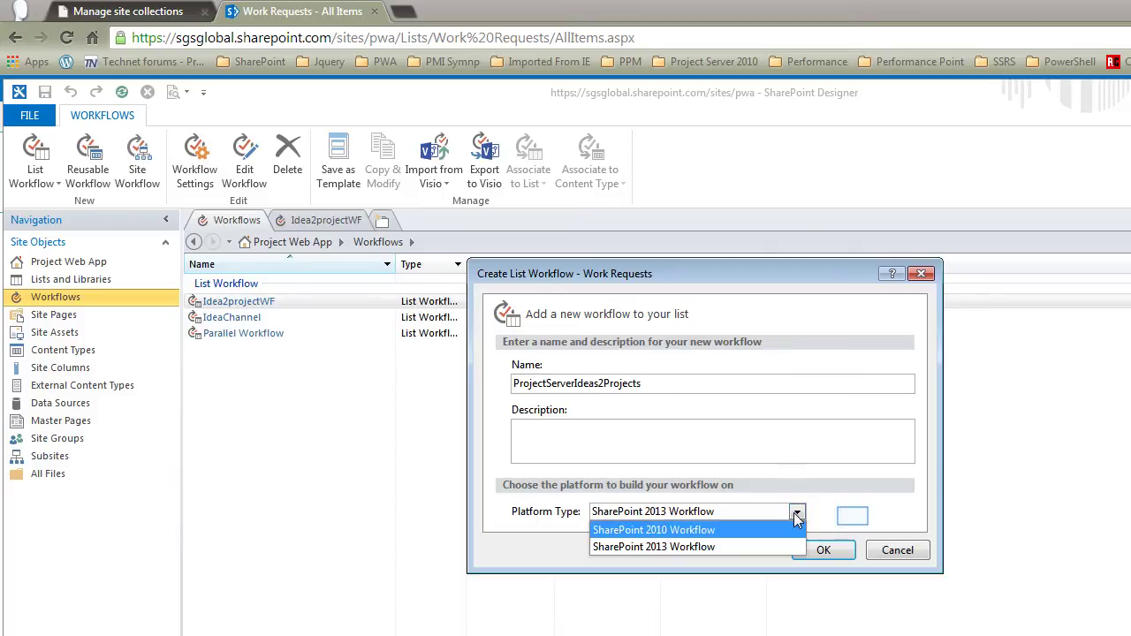
{"action": "left_click", "coordinate": [854, 524]}
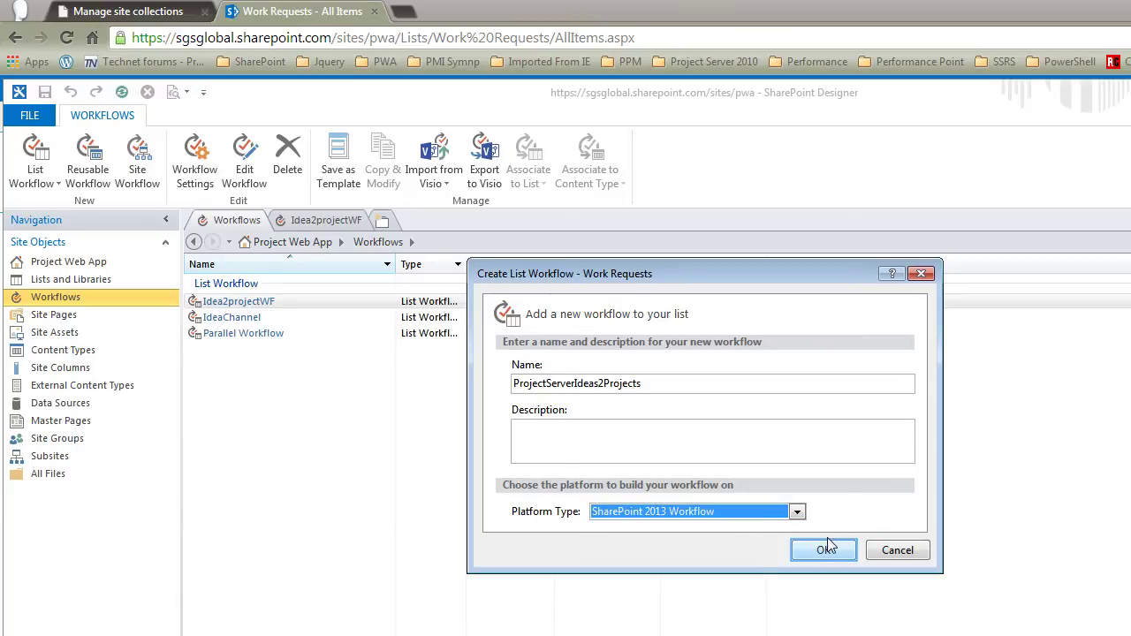
{"action": "left_click", "coordinate": [827, 550]}
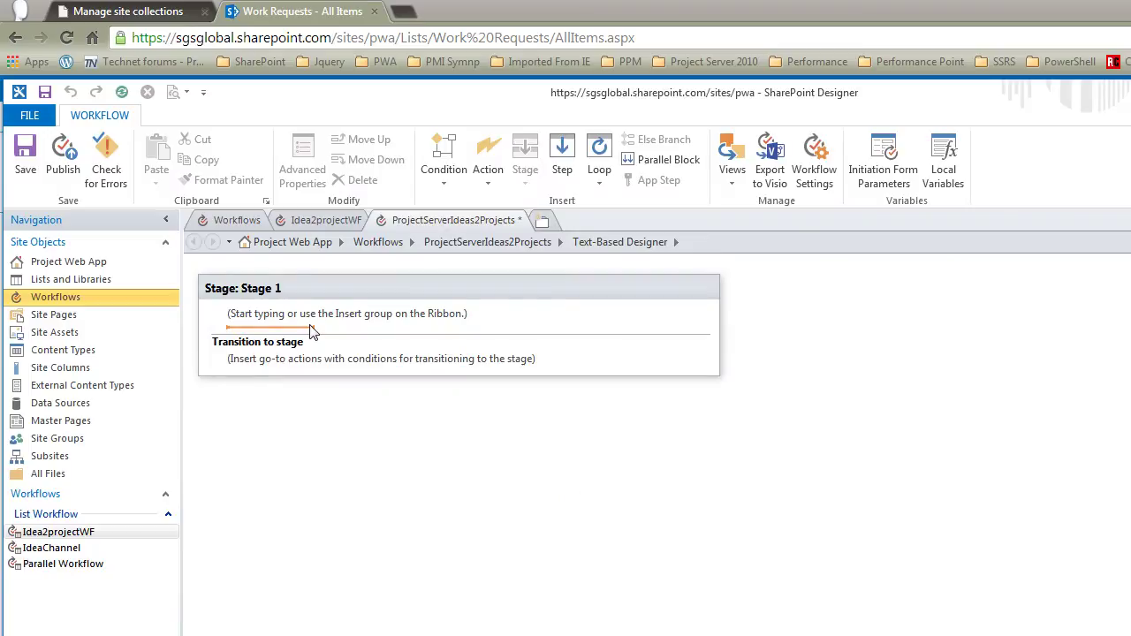
- Add a condition to Stage 1 that tests whether the current item's Approved field equals Yes
{"action": "left_click", "coordinate": [446, 181]}
{"action": "left_click", "coordinate": [458, 223]}
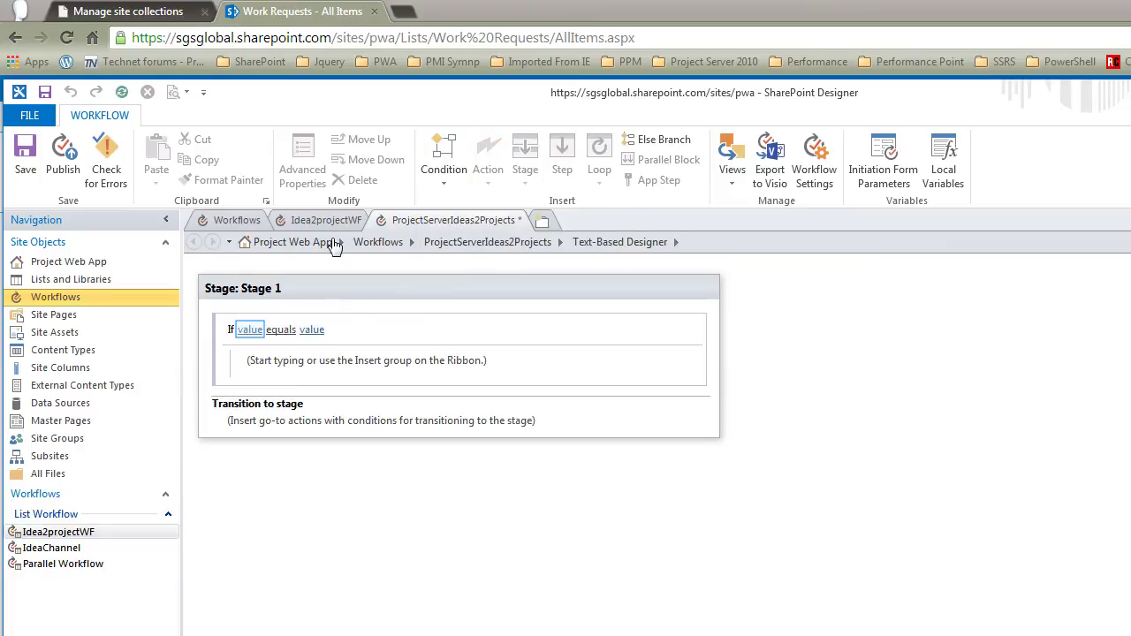
{"action": "left_click", "coordinate": [250, 329]}
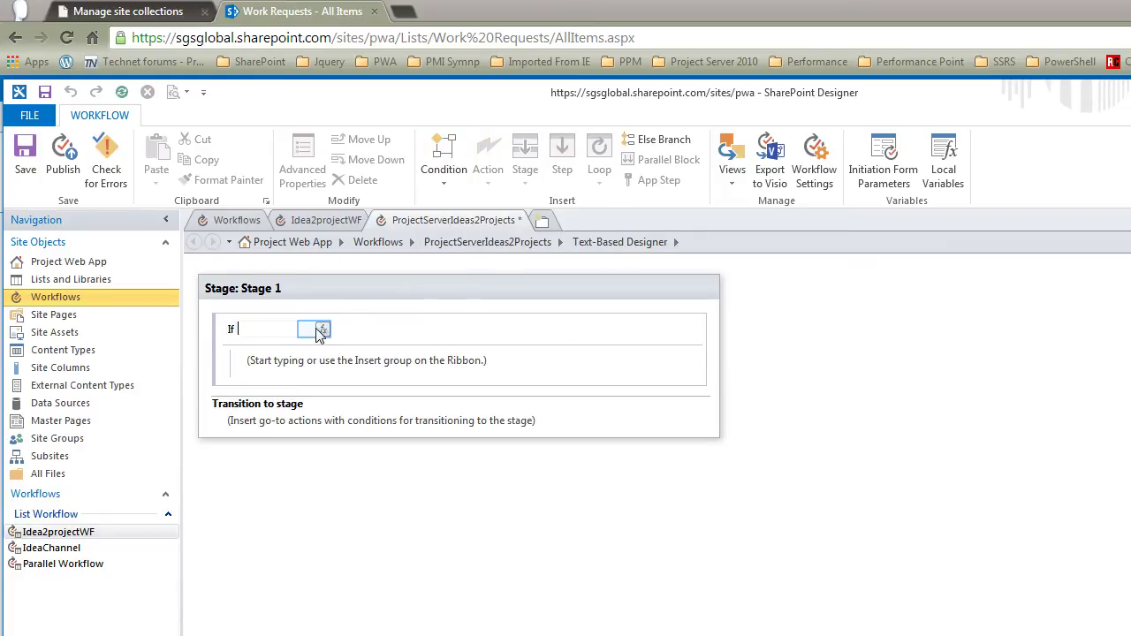
{"action": "left_click", "coordinate": [320, 331]}
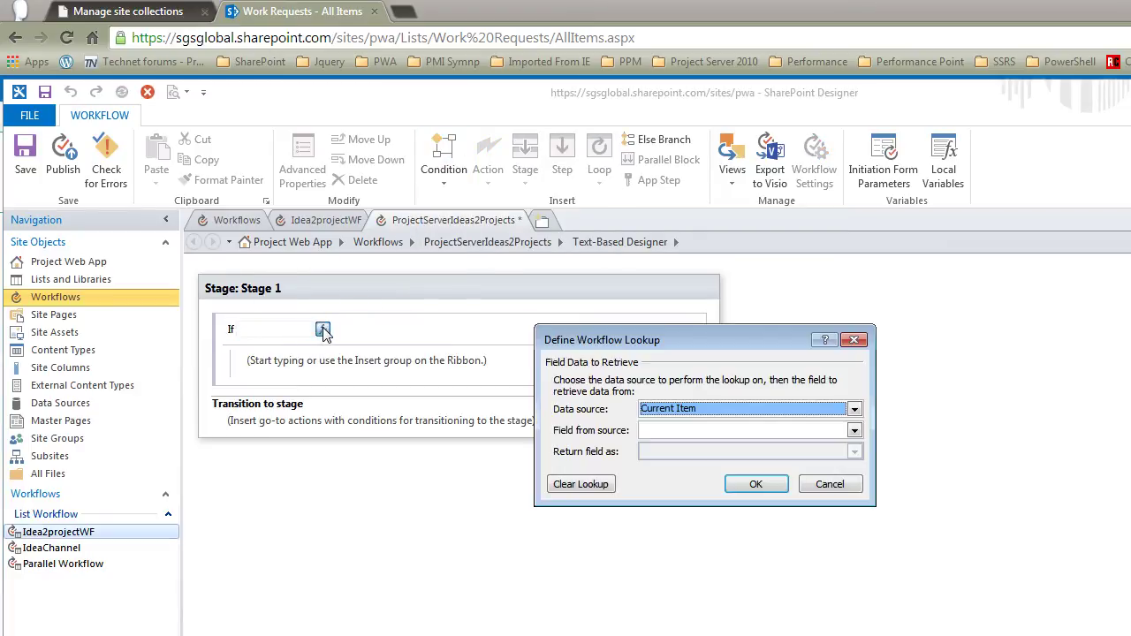
{"action": "left_click", "coordinate": [650, 431]}
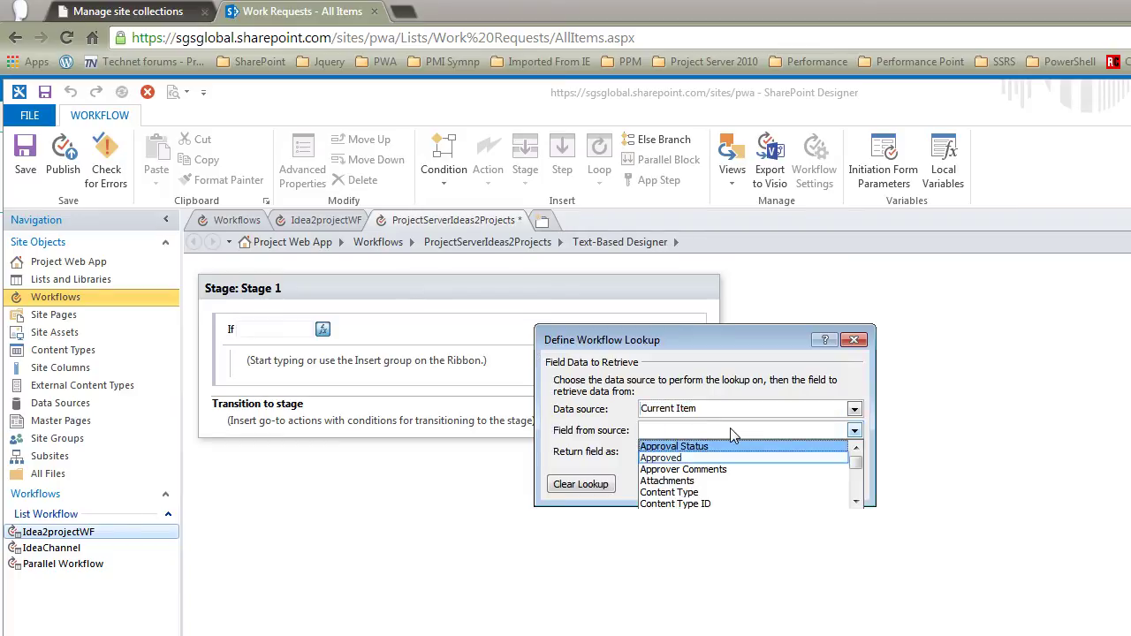
{"action": "left_click", "coordinate": [676, 460]}
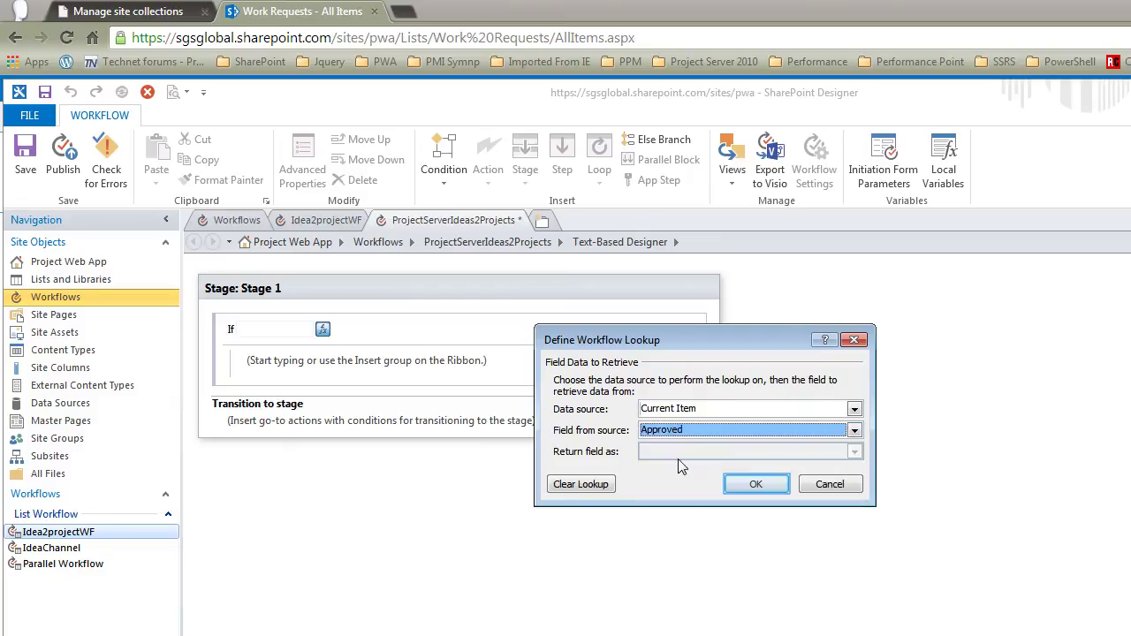
{"action": "left_click", "coordinate": [751, 492]}
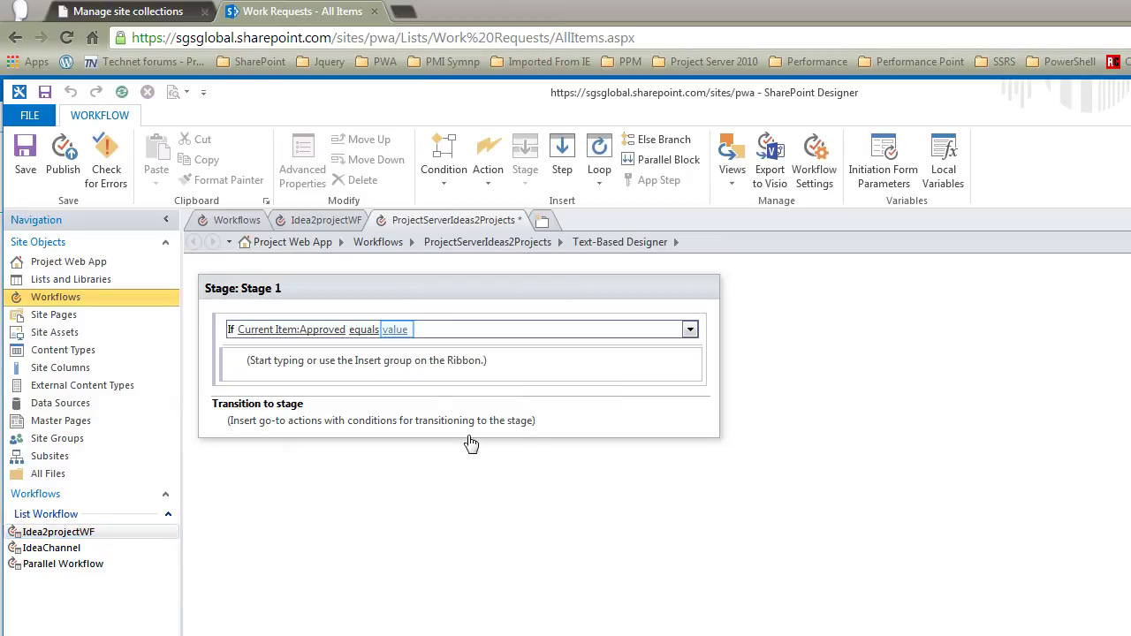
{"action": "left_click", "coordinate": [404, 331]}
{"action": "left_click", "coordinate": [404, 350]}
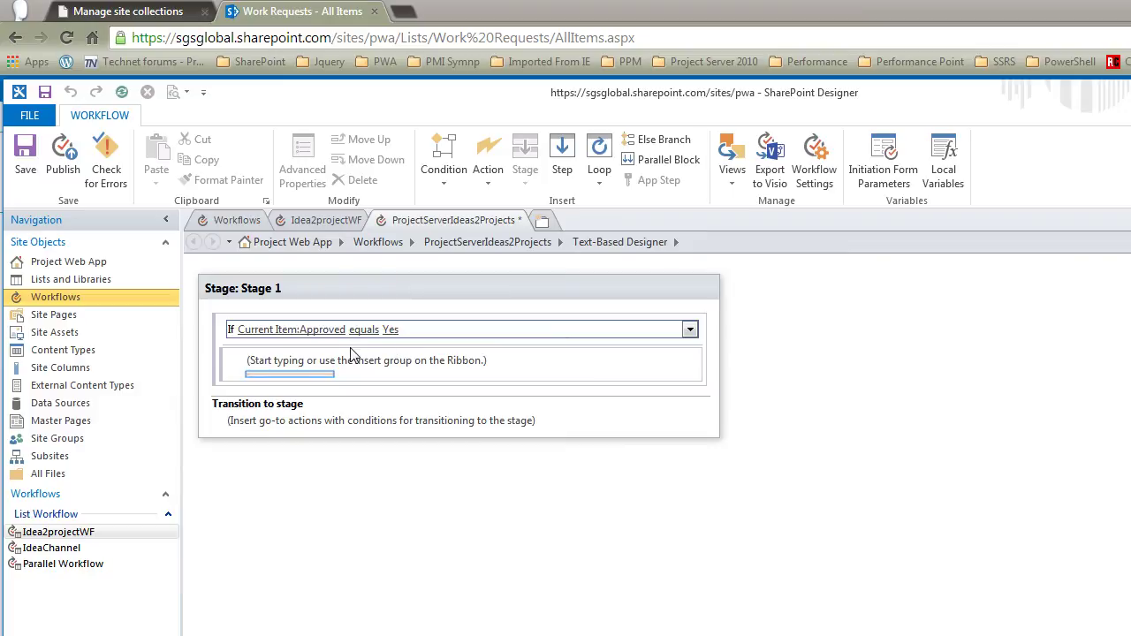
{"action": "left_click", "coordinate": [282, 376]}
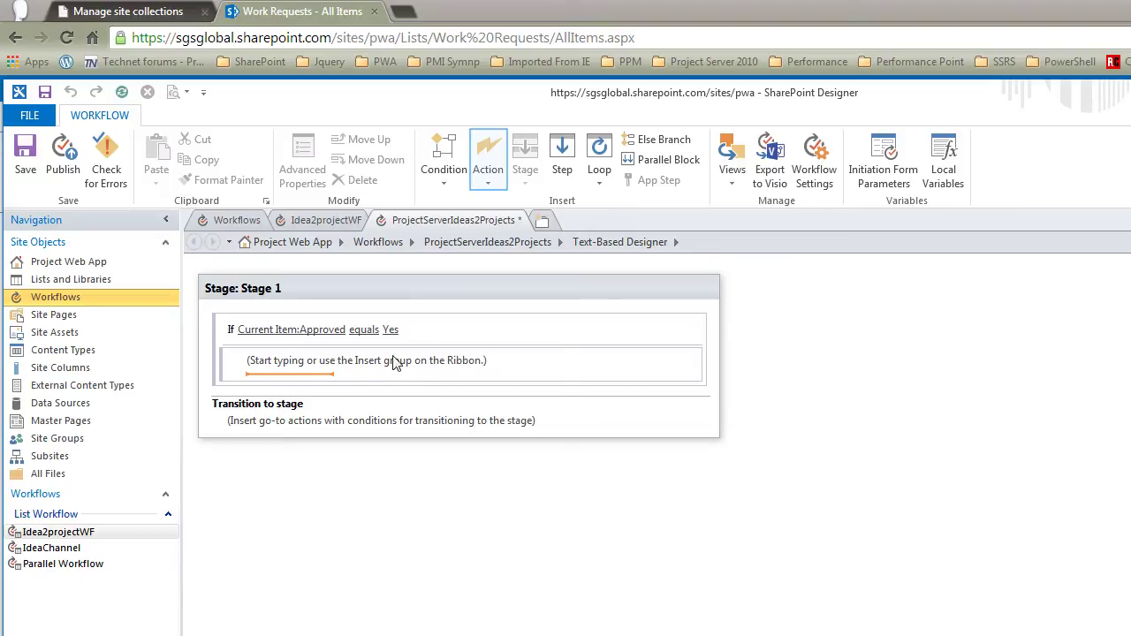
{"action": "left_click", "coordinate": [491, 184]}
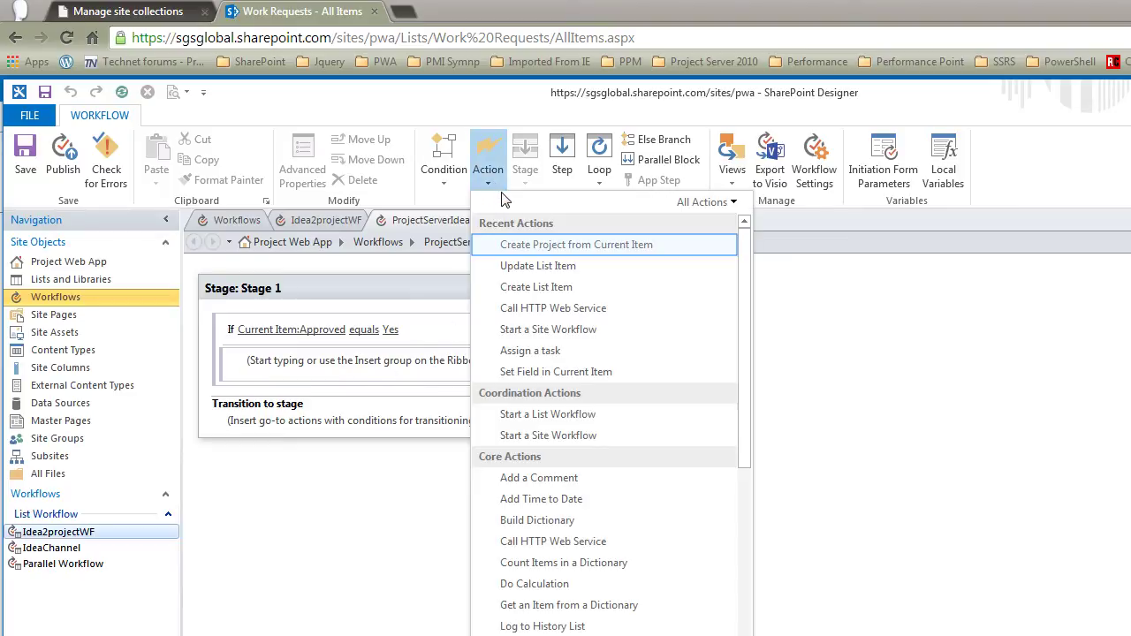
{"action": "left_click", "coordinate": [509, 246]}
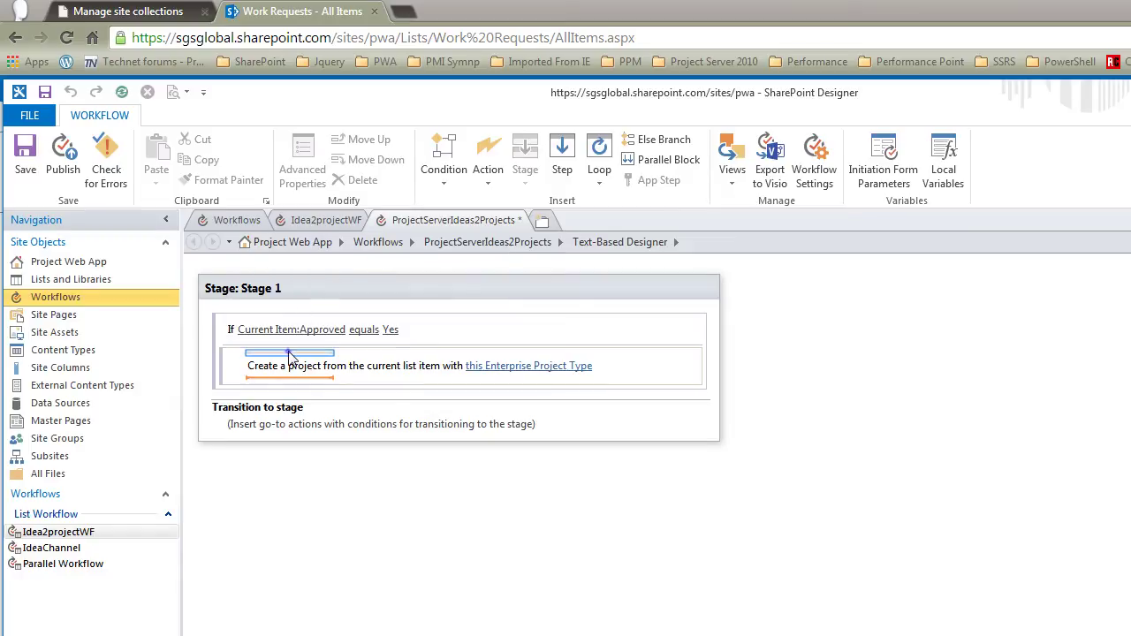
- Insert a parallel block under the Approved condition and remove the project-creation action that follows it
{"action": "left_click", "coordinate": [677, 165]}
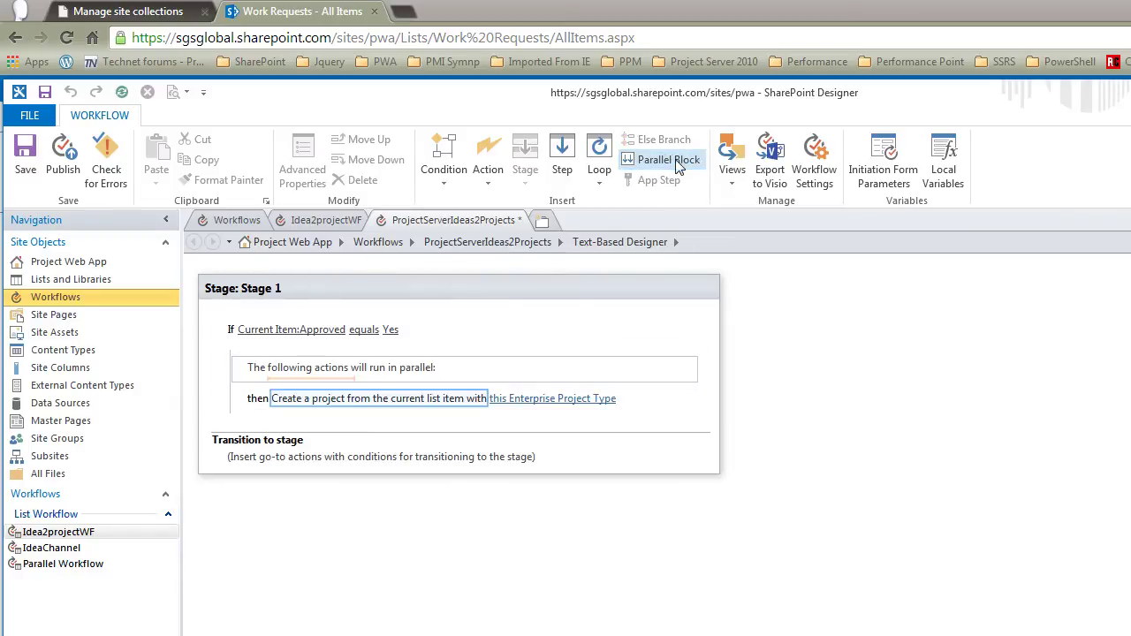
{"action": "left_click", "coordinate": [346, 405]}
{"action": "left_click_drag", "start_coordinate": [346, 405], "coordinate": [281, 390]}
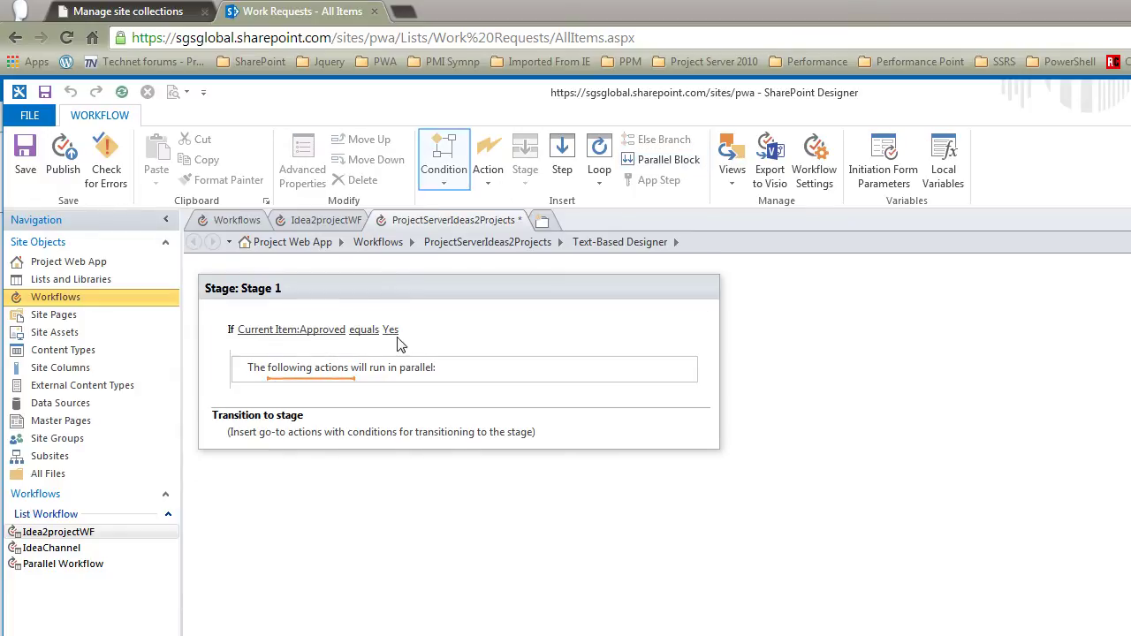
- Inside the parallel block, add a condition that tests whether the current item's Size equals Major
{"action": "left_click", "coordinate": [447, 181]}
{"action": "left_click", "coordinate": [469, 223]}
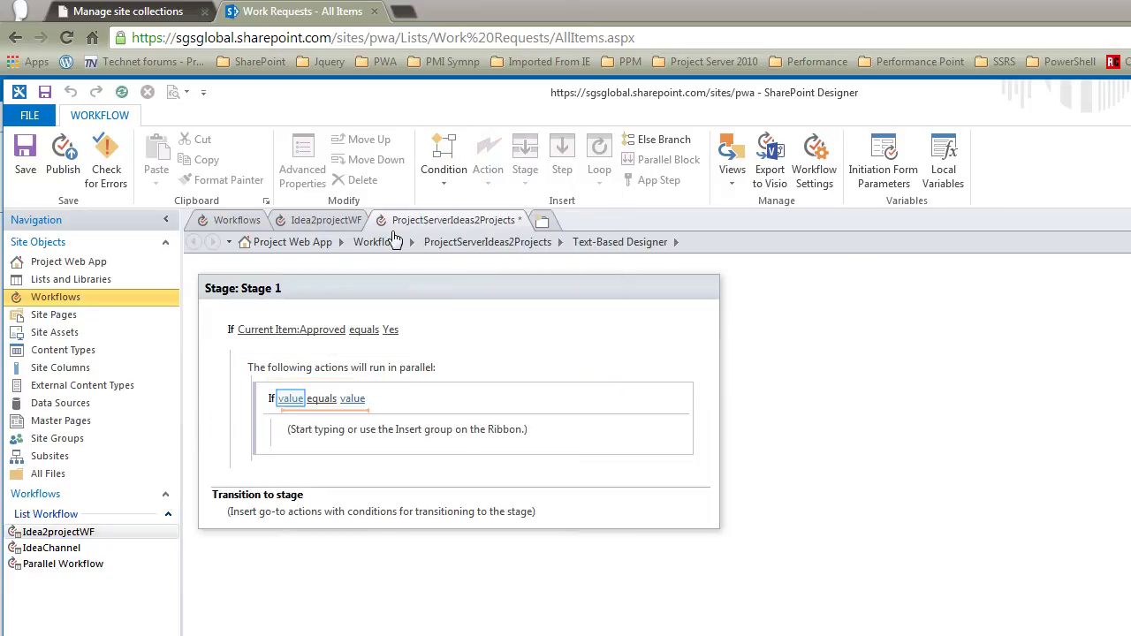
{"action": "left_click", "coordinate": [290, 400]}
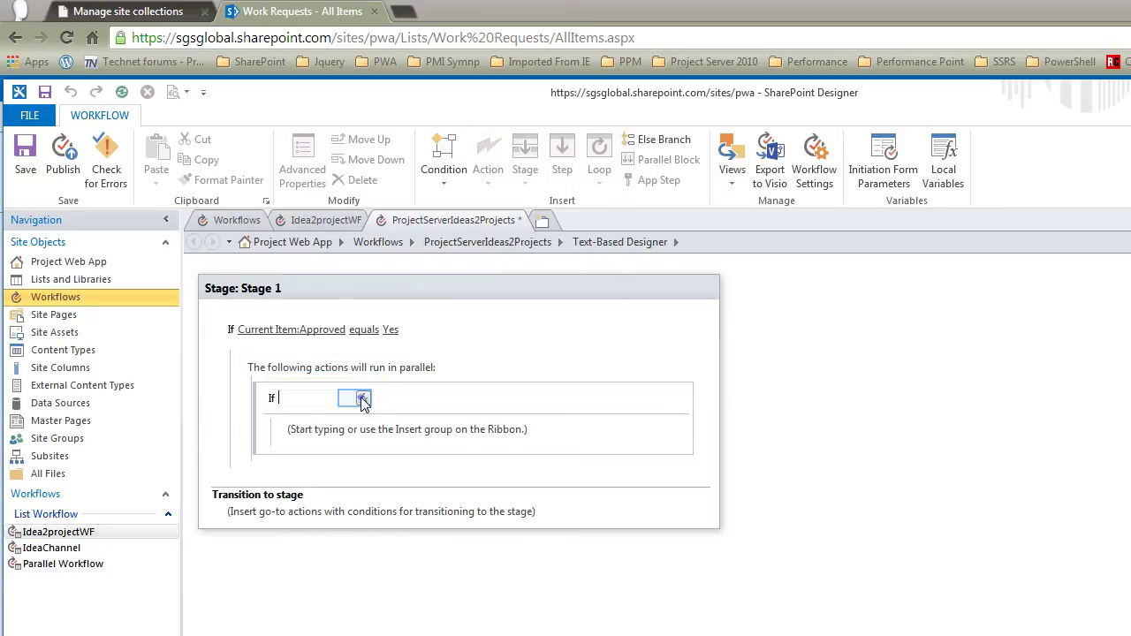
{"action": "left_click", "coordinate": [363, 398]}
{"action": "left_click", "coordinate": [677, 431]}
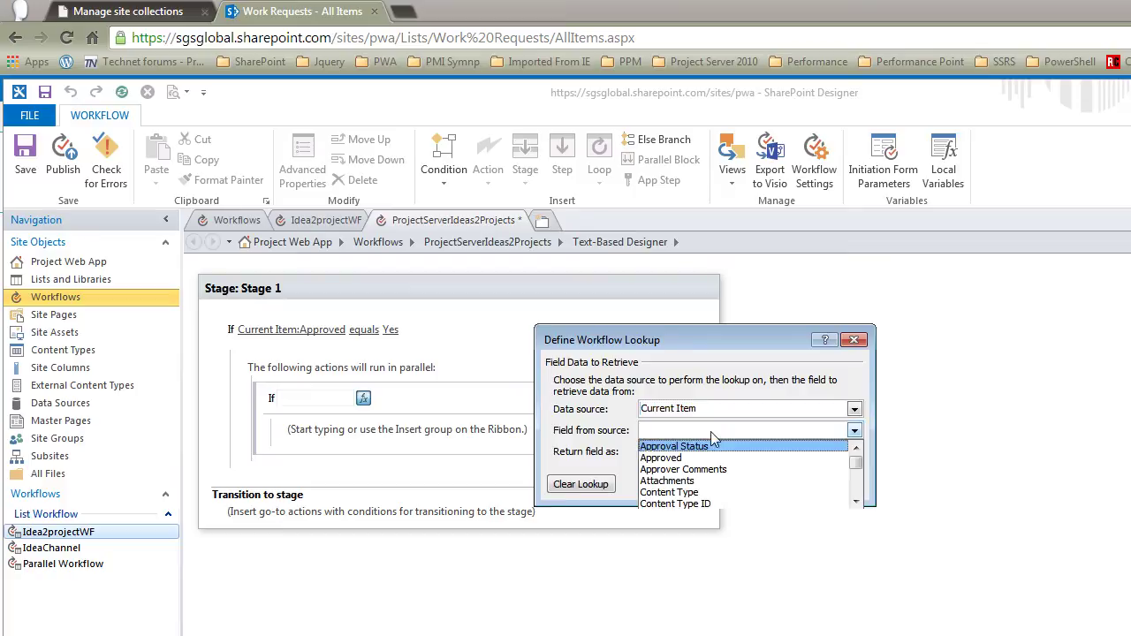
{"action": "key", "text": "s"}
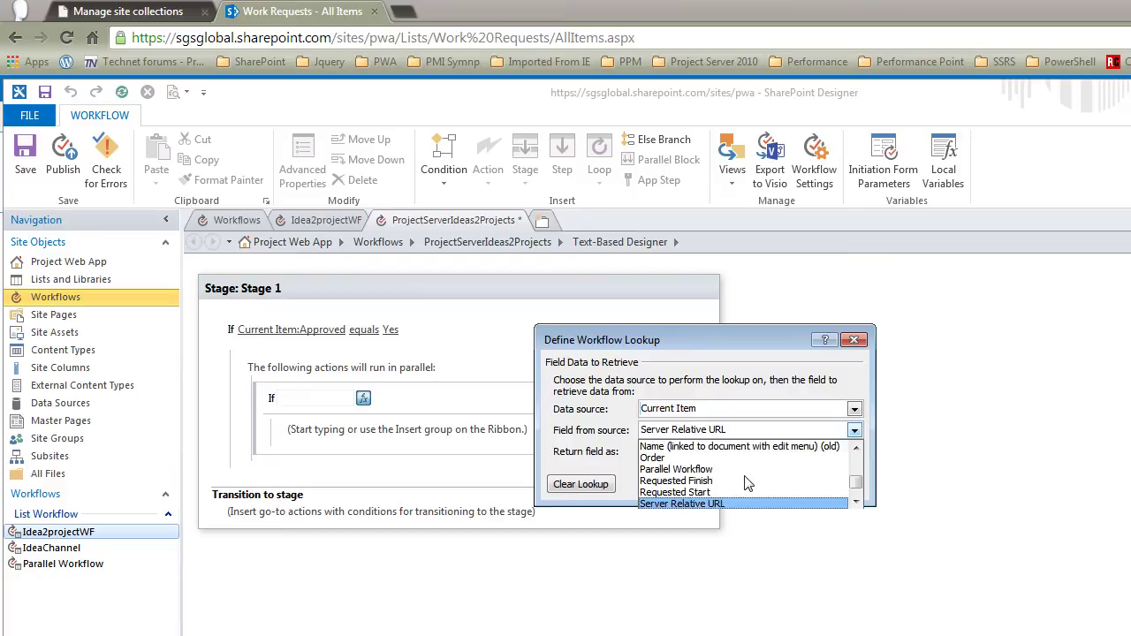
{"action": "double_click", "coordinate": [855, 502]}
{"action": "left_click", "coordinate": [856, 502]}
{"action": "left_click", "coordinate": [737, 482]}
{"action": "left_click", "coordinate": [756, 484]}
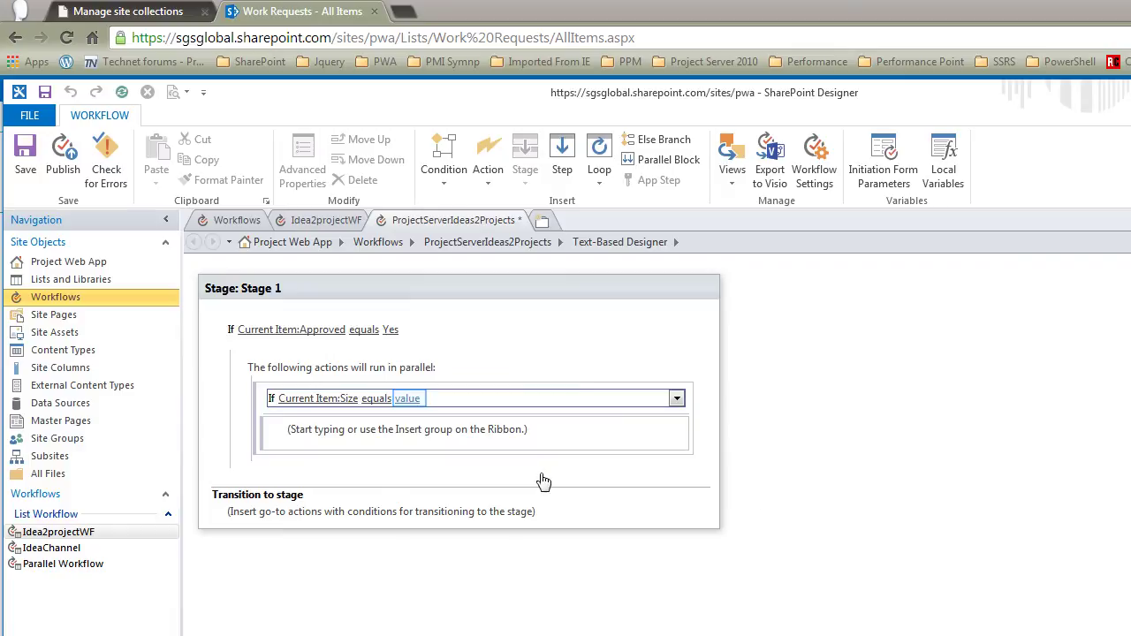
{"action": "left_click", "coordinate": [409, 399]}
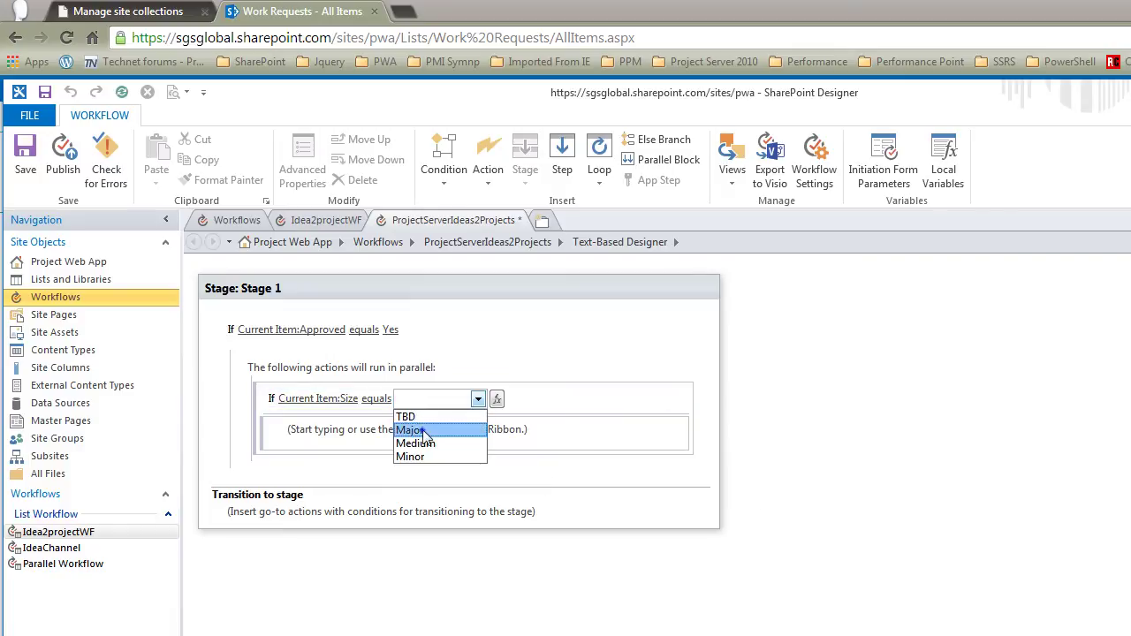
{"action": "left_click", "coordinate": [425, 433]}
- Under the Major condition, add a Create Project from Current Item action with Major Project as the enterprise project type
{"action": "left_click", "coordinate": [331, 444]}
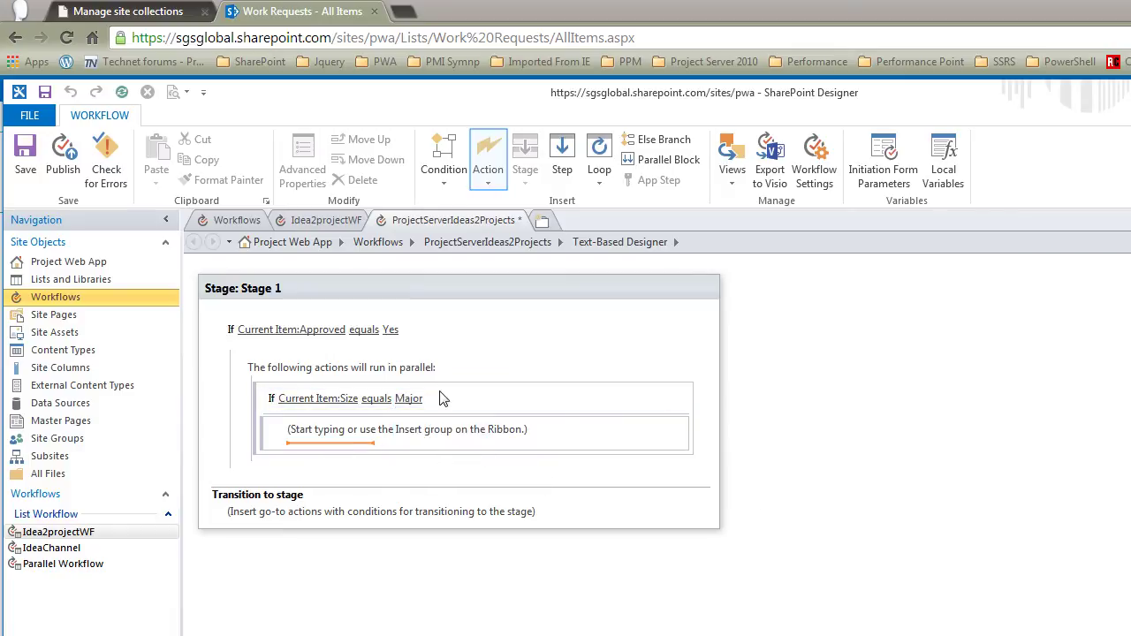
{"action": "left_click", "coordinate": [490, 188]}
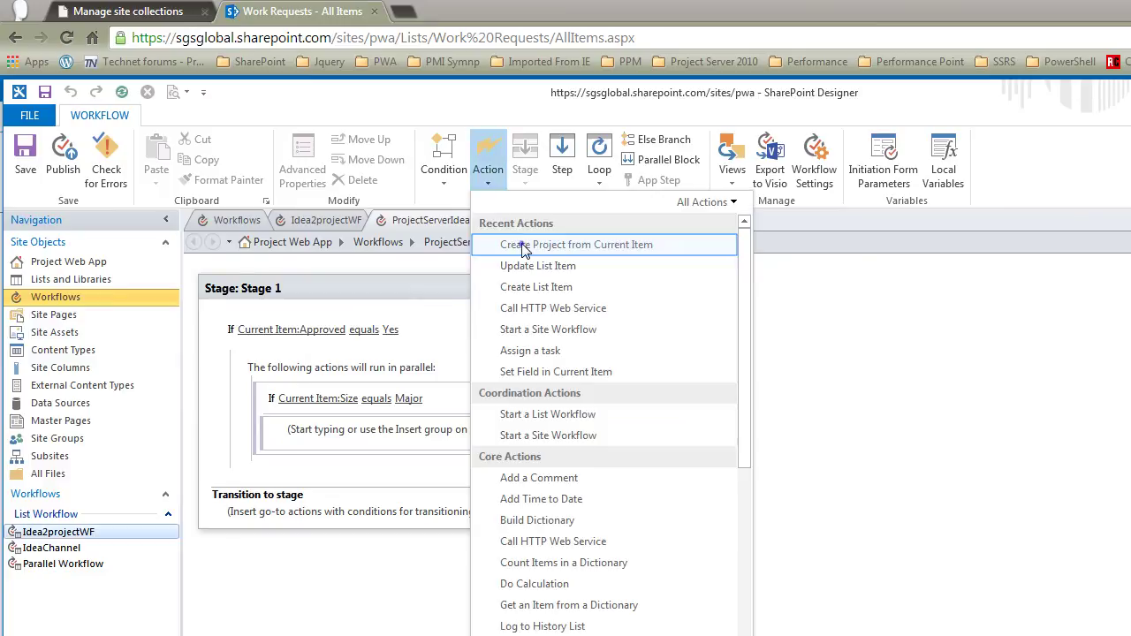
{"action": "left_click", "coordinate": [520, 246]}
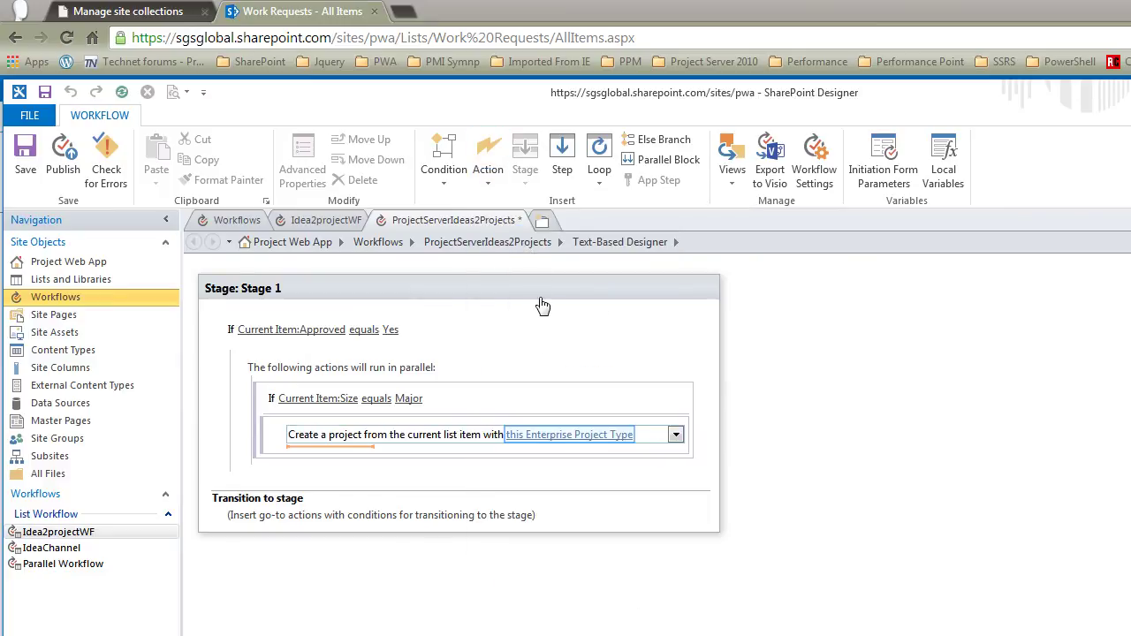
{"action": "left_click", "coordinate": [547, 436]}
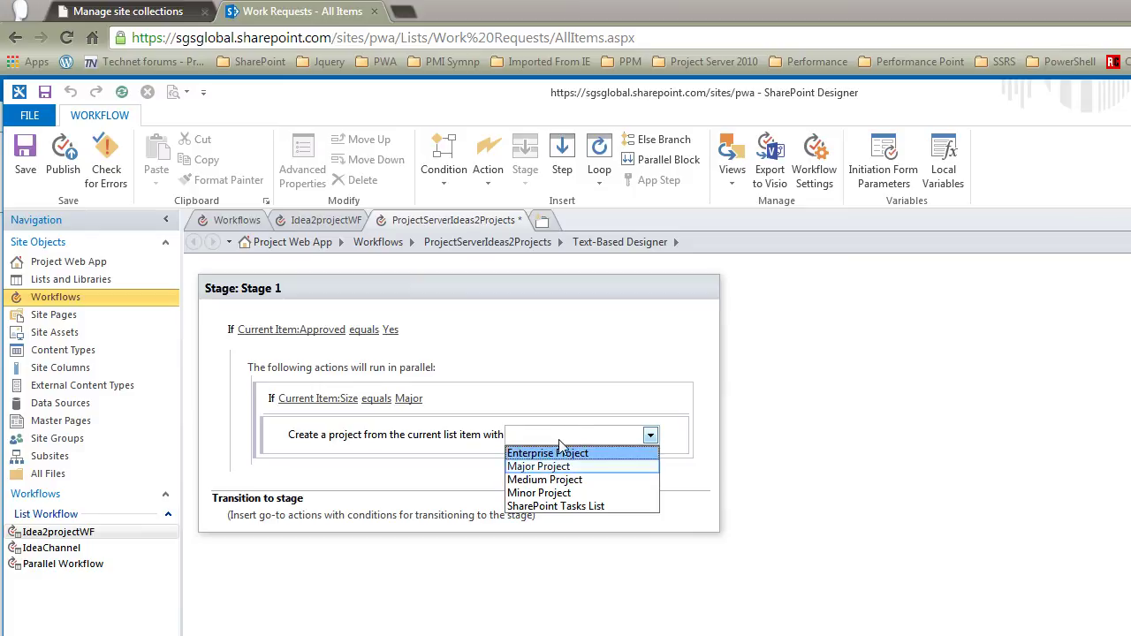
{"action": "left_click", "coordinate": [554, 469]}
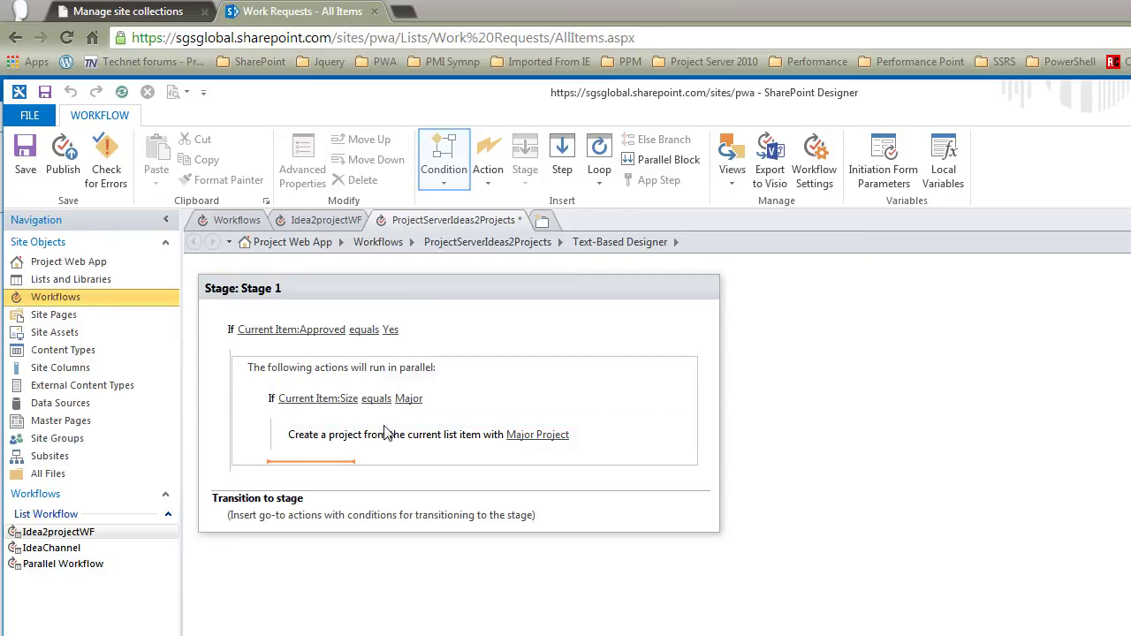
- Add a second parallel condition for the current item's Size equal to Medium, with an action creating a Medium Project
{"action": "left_click", "coordinate": [453, 184]}
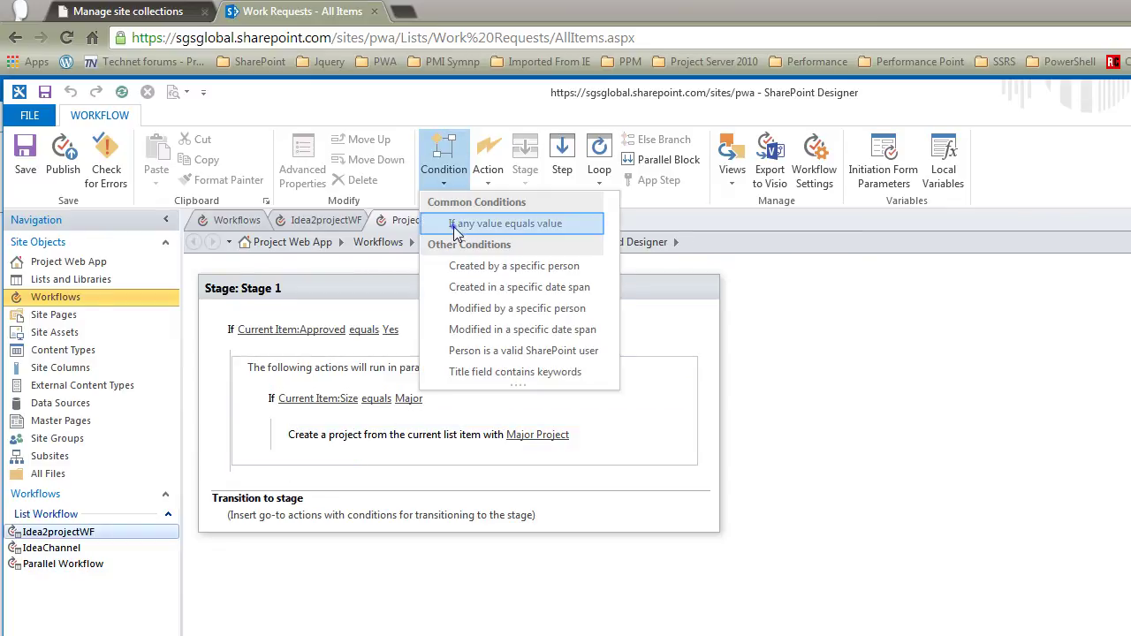
{"action": "left_click", "coordinate": [461, 223]}
{"action": "left_click", "coordinate": [292, 483]}
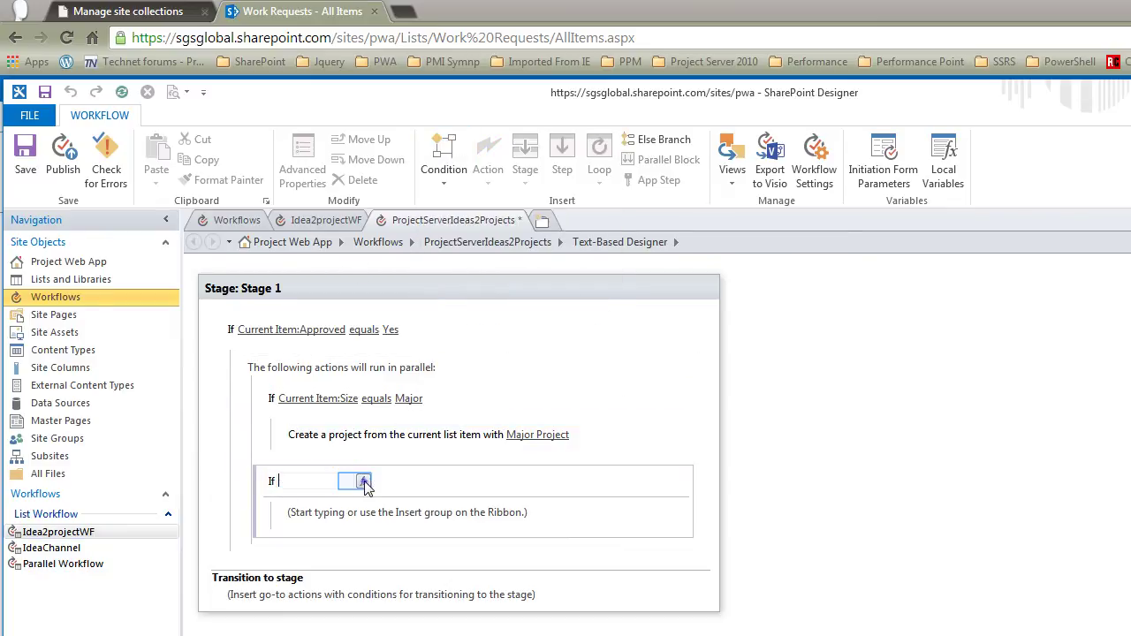
{"action": "left_click", "coordinate": [362, 481]}
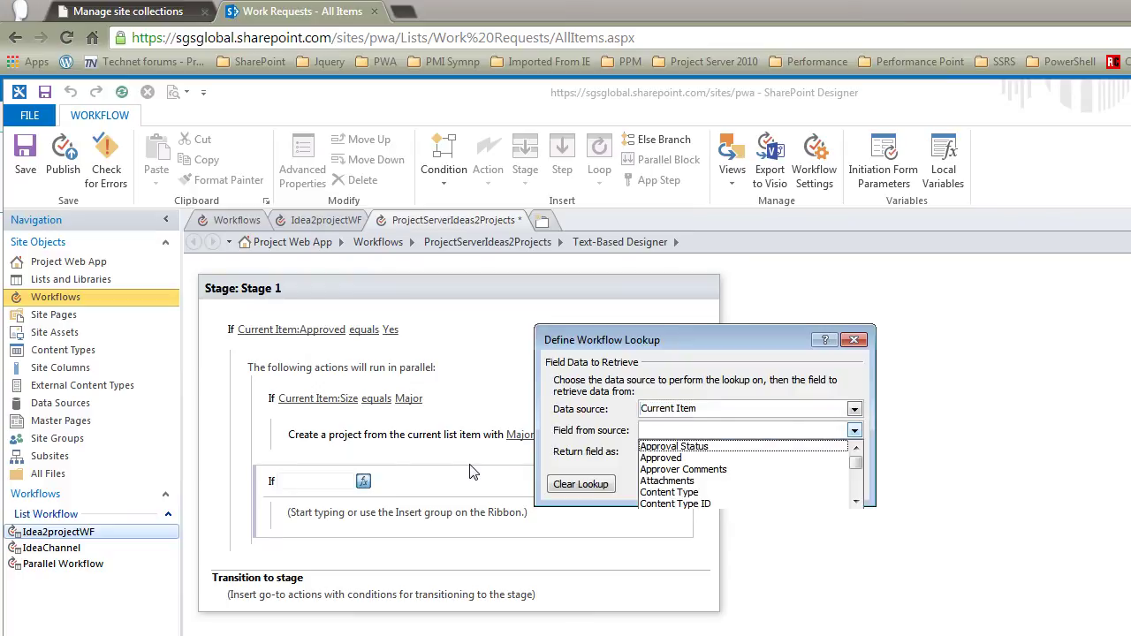
{"action": "key", "text": "s"}
{"action": "key", "text": "i"}
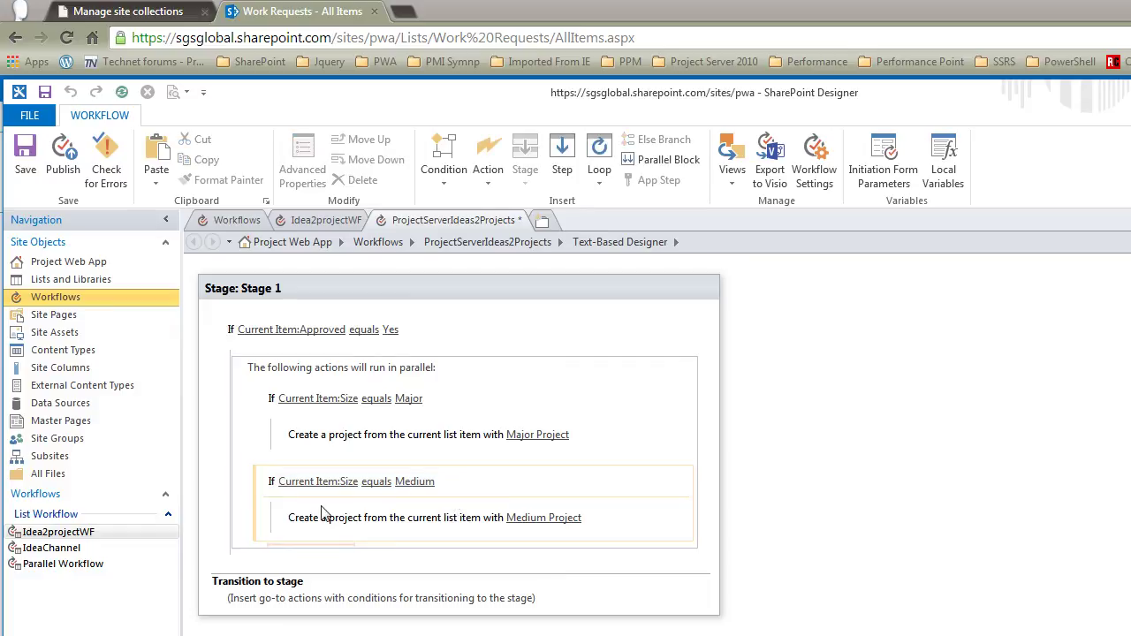
- Paste a copy of the Size condition as a Minor branch that creates a Minor Project, and check the workflow for errors
{"action": "key", "text": "ctrl+v"}
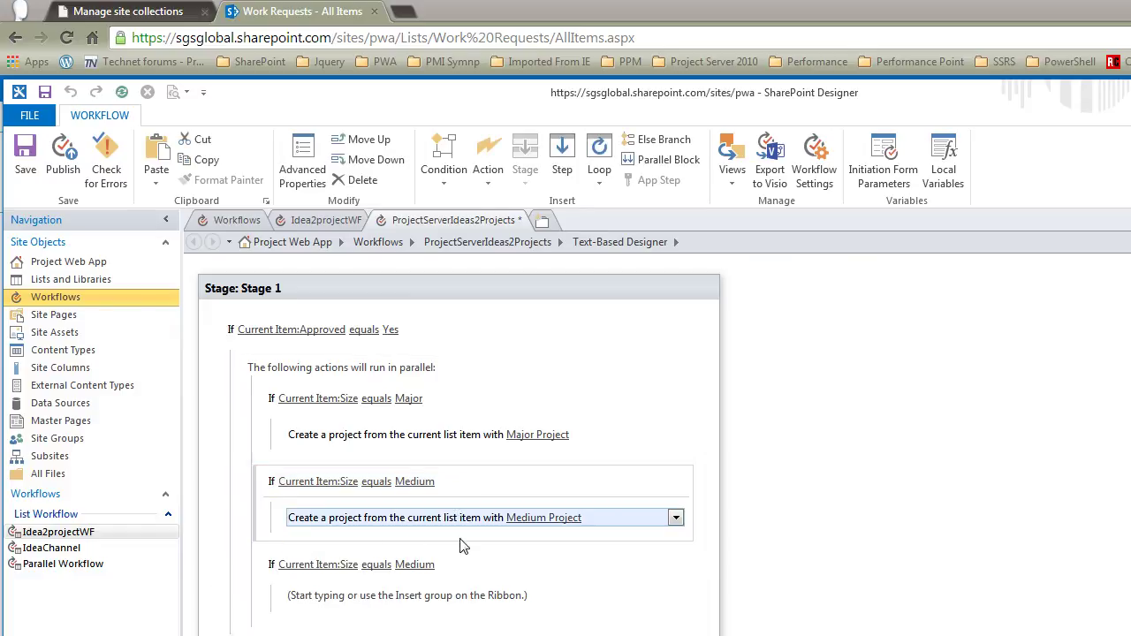
{"action": "key", "text": "Down"}
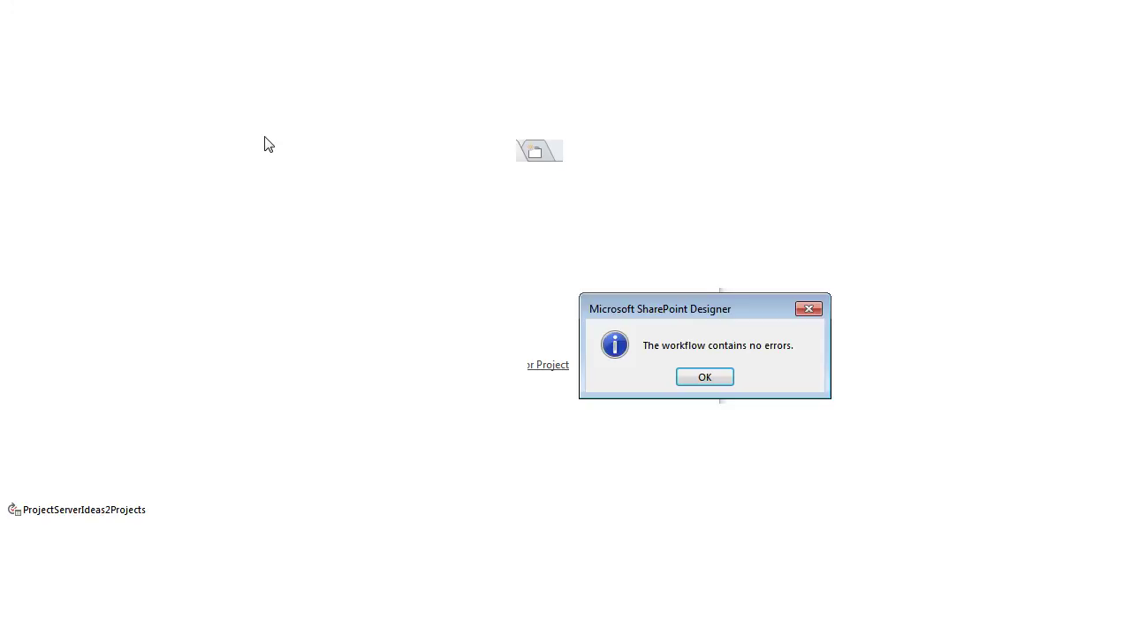
{"action": "key", "text": "Return"}
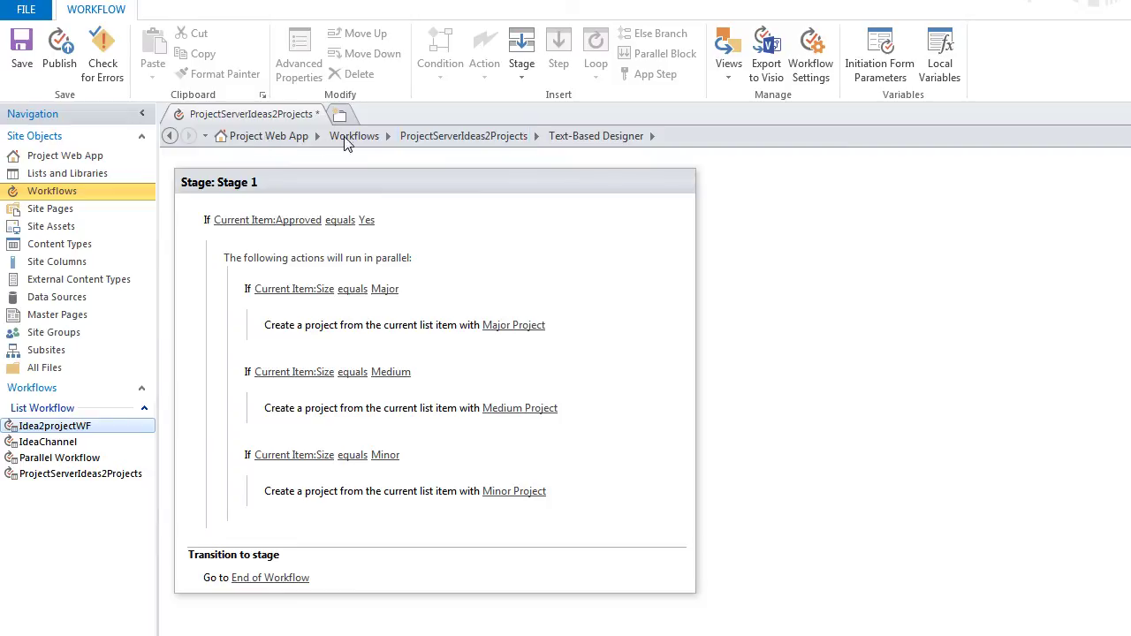
- In the workflow settings, enable automatic start when an item is created or changed, and publish the workflow
{"action": "left_click", "coordinate": [466, 137]}
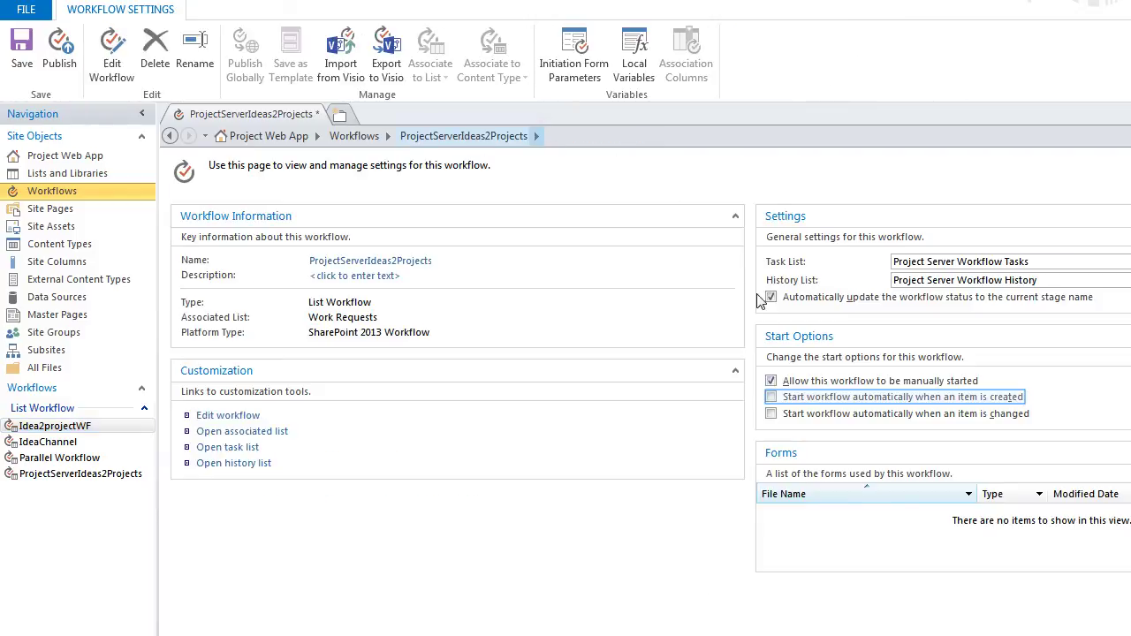
{"action": "left_click", "coordinate": [771, 414]}
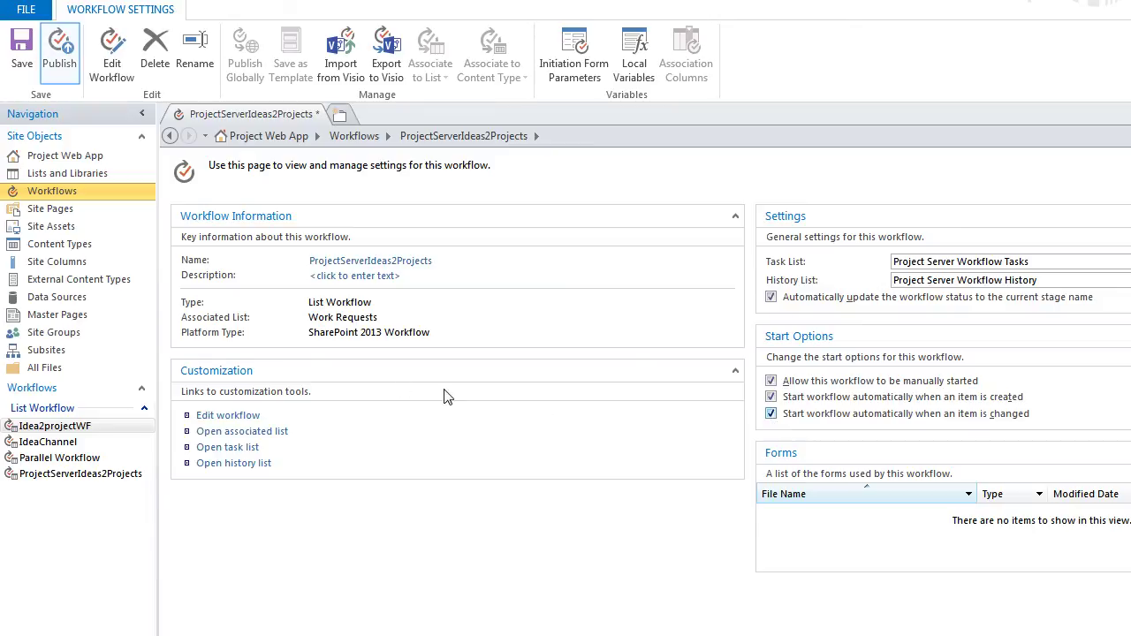
{"action": "left_click", "coordinate": [59, 49]}
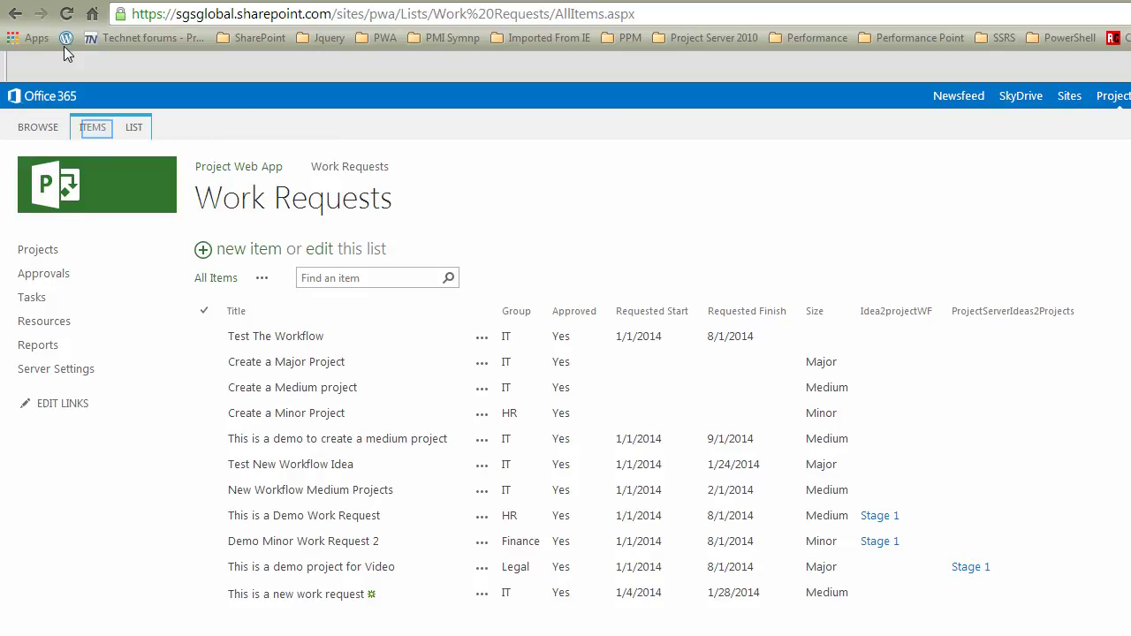
- In the browser's Work Requests list, start a new item titled "This is a new Request to convert to a Minor Project" with group HR
{"action": "left_click", "coordinate": [96, 128]}
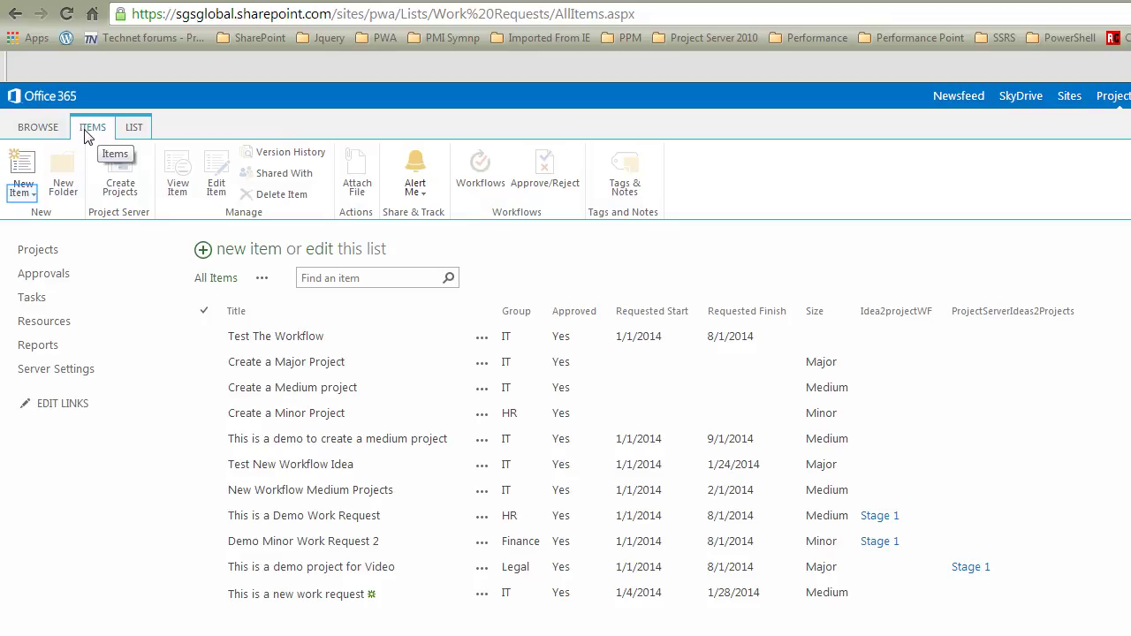
{"action": "left_click", "coordinate": [23, 191]}
{"action": "left_click", "coordinate": [75, 230]}
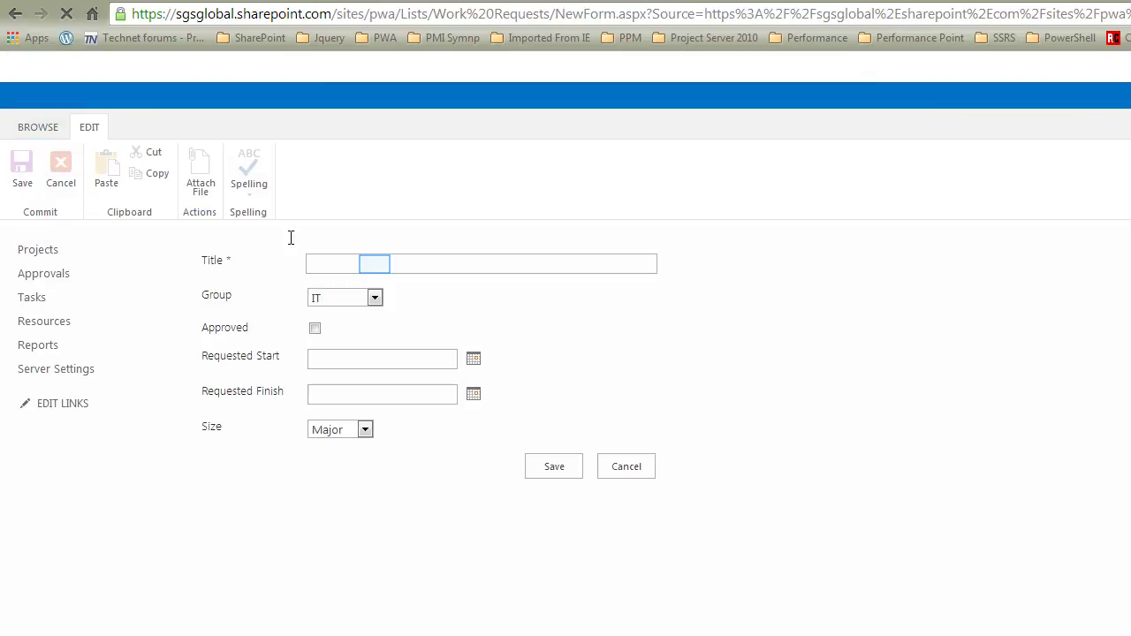
{"action": "left_click", "coordinate": [377, 265]}
{"action": "type", "text": "Thi"}
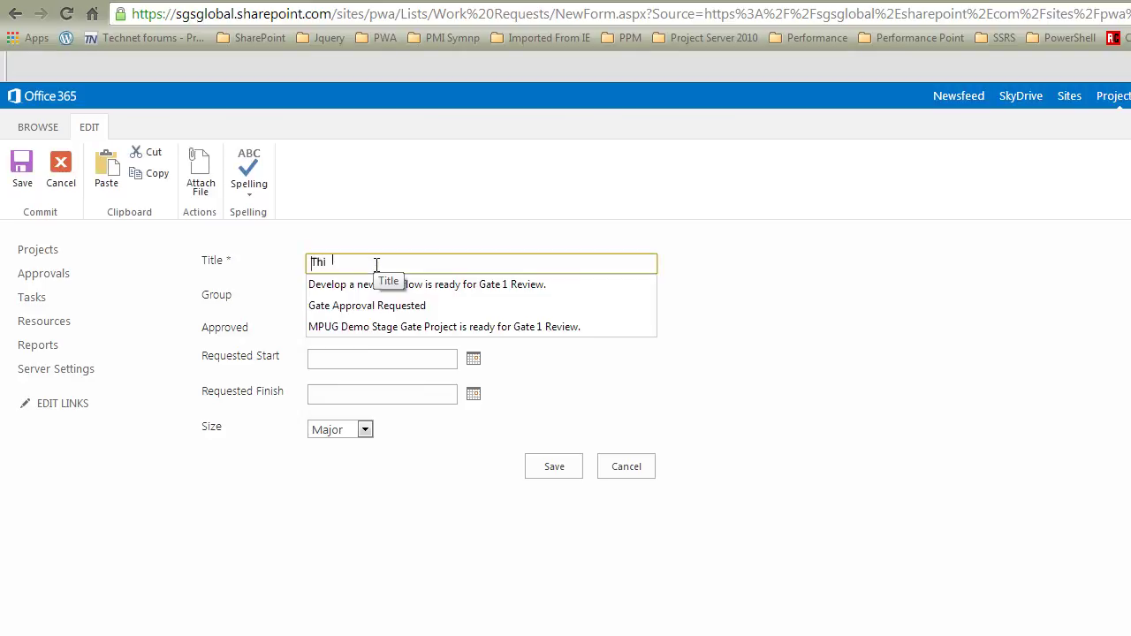
{"action": "type", "text": "s is a new Request to convert to a Minor Project"}
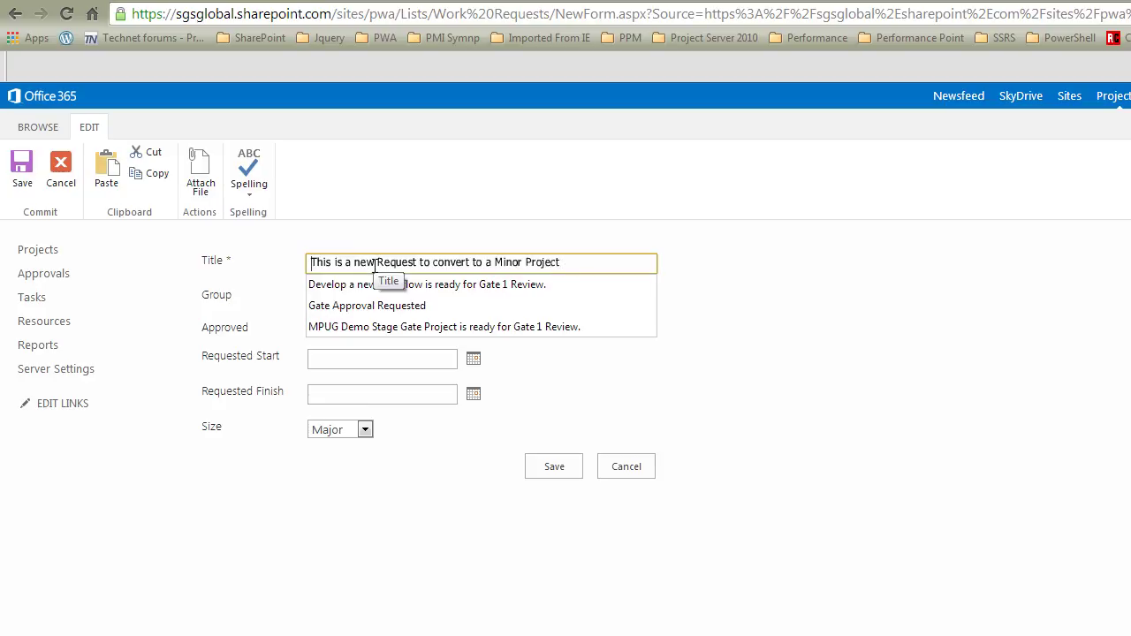
{"action": "key", "text": "Return"}
{"action": "left_click", "coordinate": [375, 299]}
{"action": "left_click", "coordinate": [316, 329]}
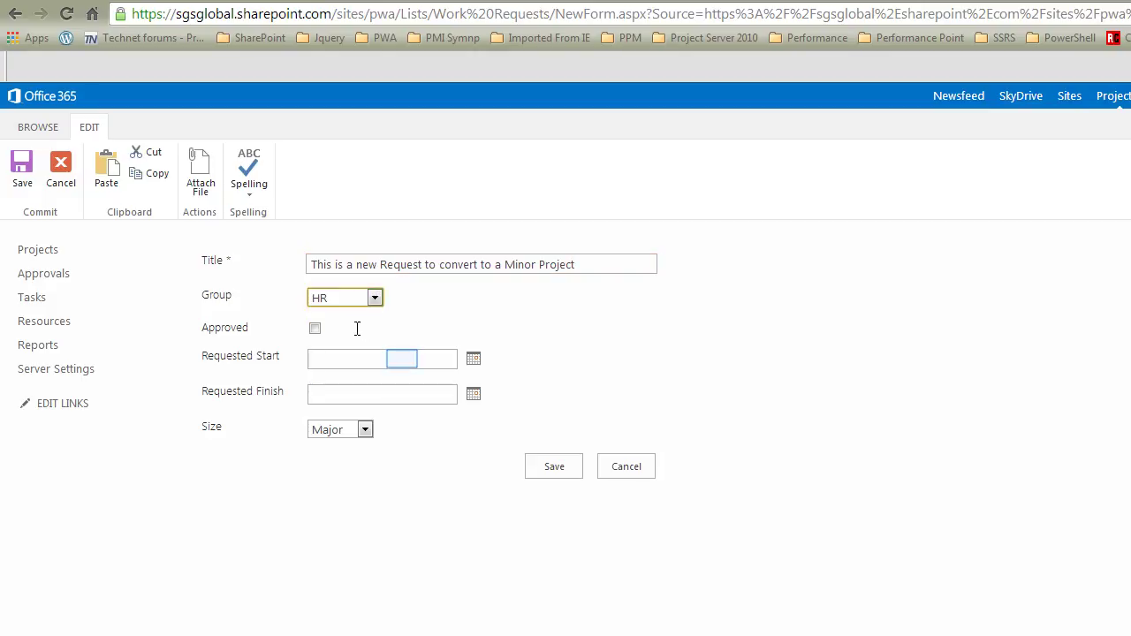
- Set the new request's Requested Start to 1/2/14 and Requested Finish to 9/1/14
{"action": "left_click", "coordinate": [403, 358]}
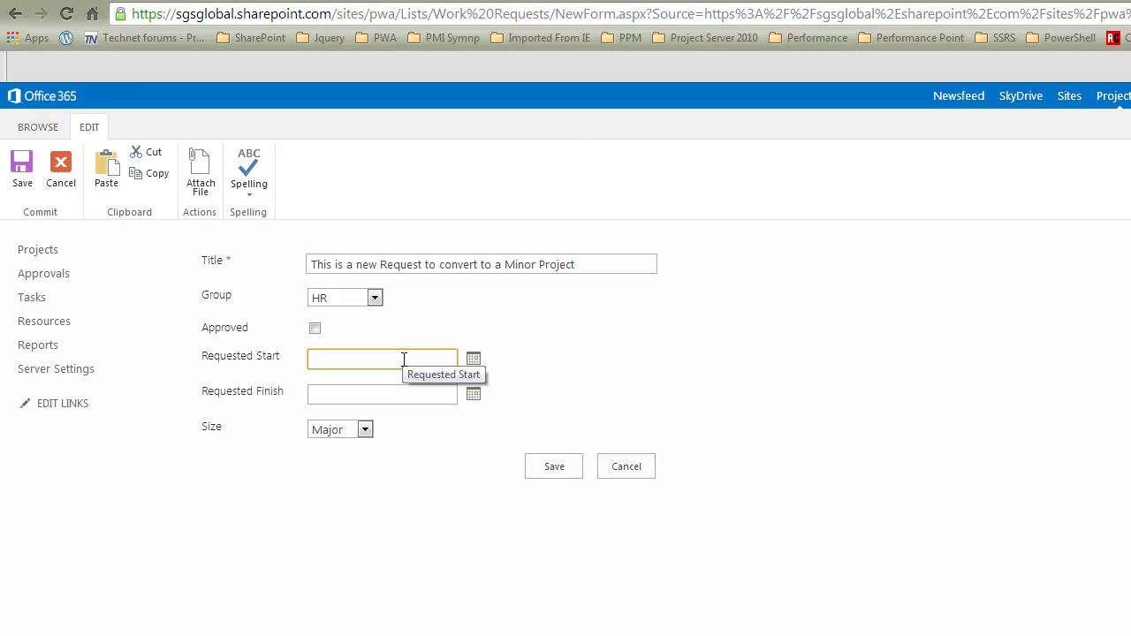
{"action": "type", "text": "1/2/14"}
{"action": "left_click", "coordinate": [343, 401]}
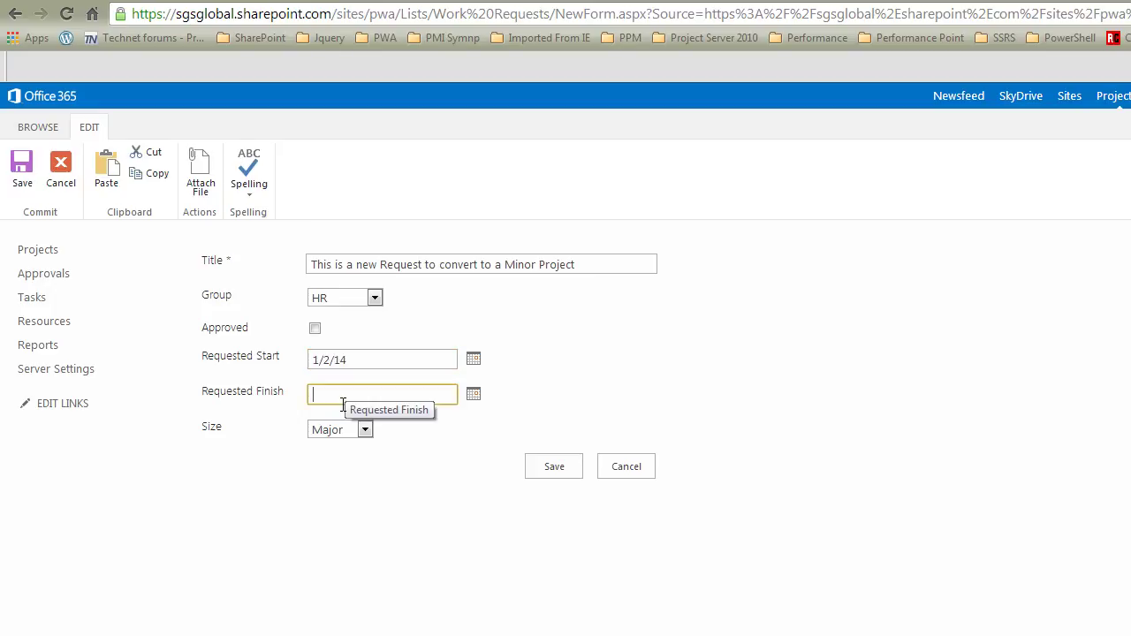
{"action": "type", "text": "9/1/14"}
- Set the Minor Project request's size to TBD and save the item
{"action": "left_click", "coordinate": [364, 430]}
{"action": "left_click", "coordinate": [361, 446]}
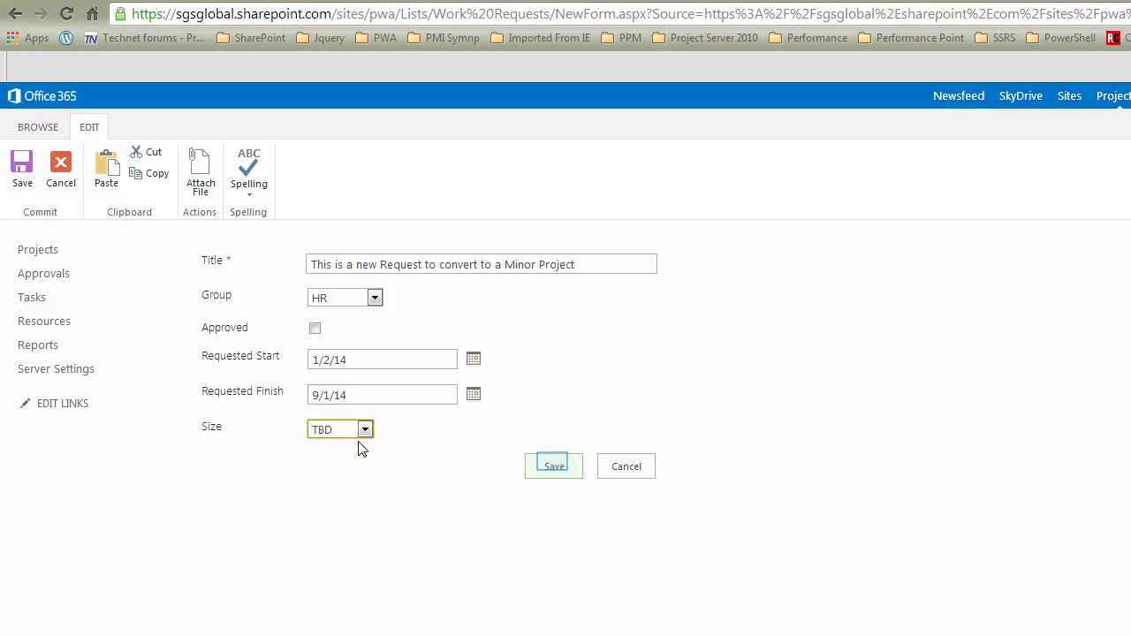
{"action": "left_click", "coordinate": [555, 466]}
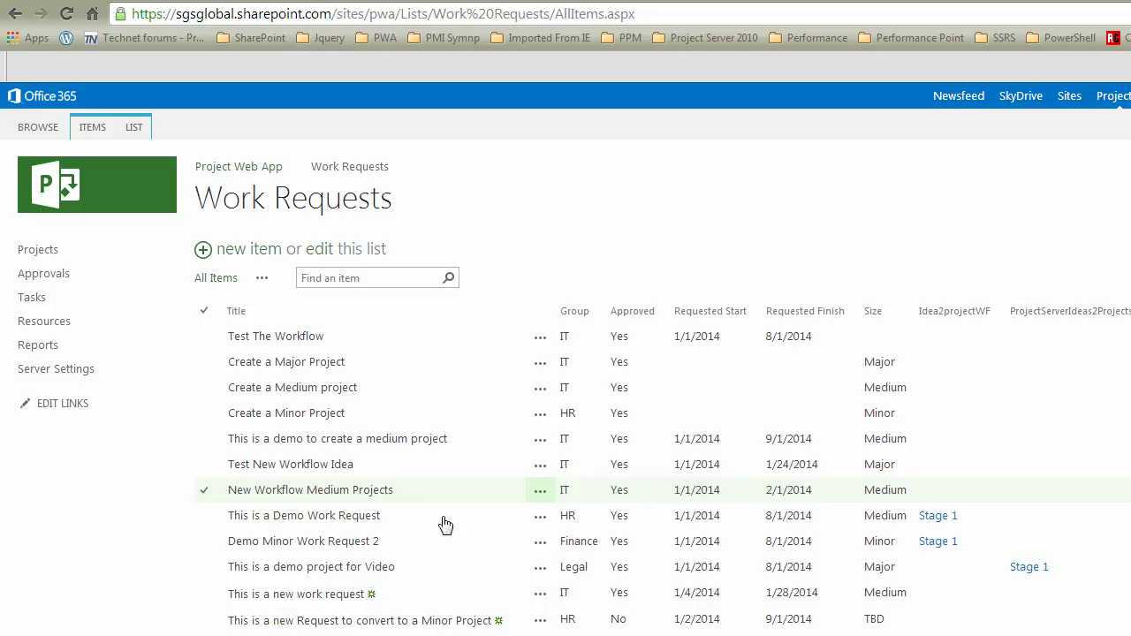
- Edit the "This is a new Request to convert to a Minor Project" item, mark it Approved, set its size to Minor, and save
{"action": "left_click", "coordinate": [284, 624]}
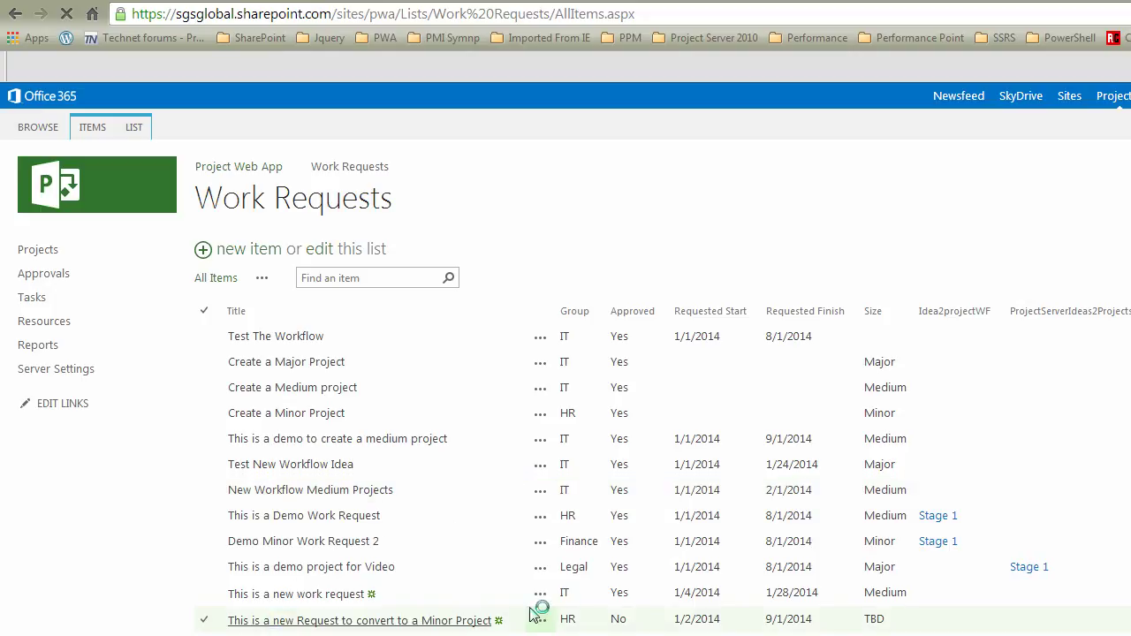
{"action": "left_click", "coordinate": [697, 536]}
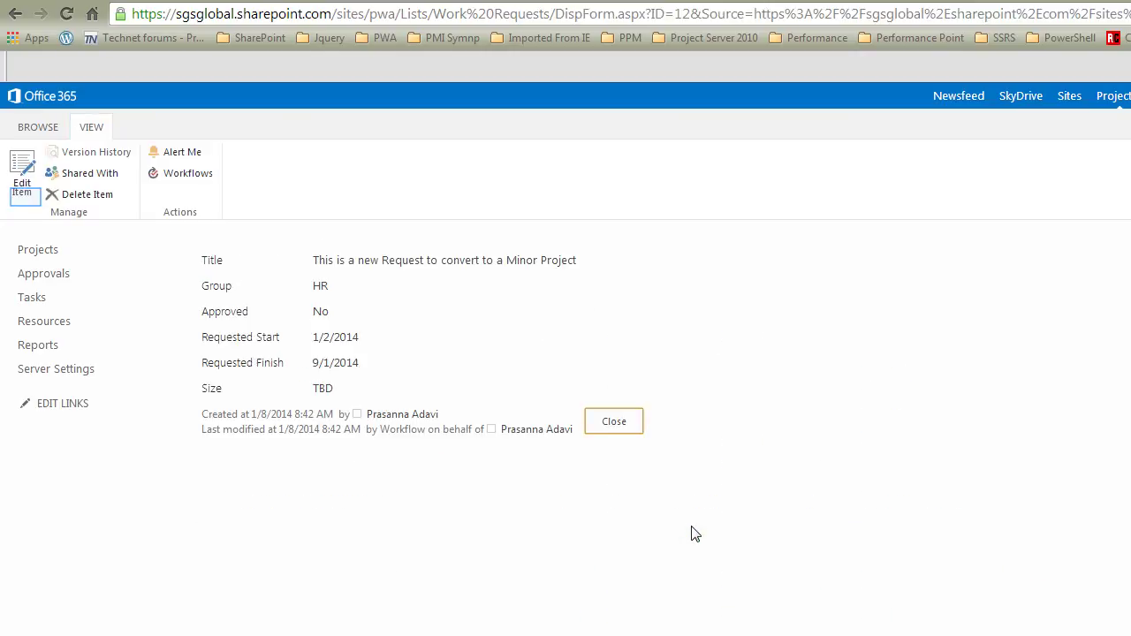
{"action": "left_click", "coordinate": [26, 199]}
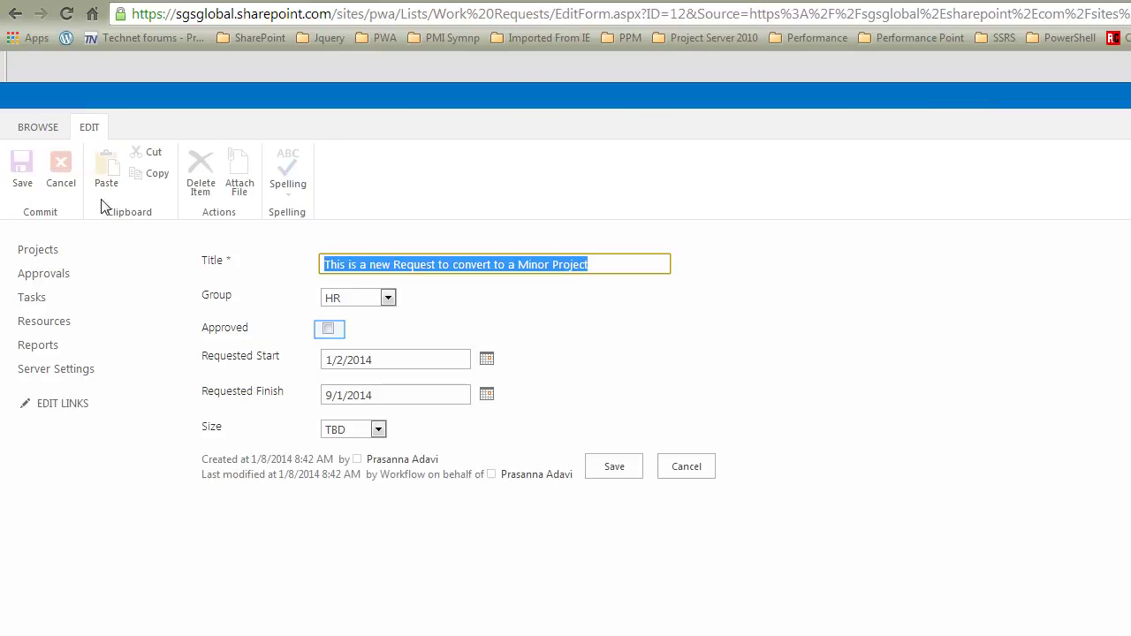
{"action": "left_click", "coordinate": [328, 330]}
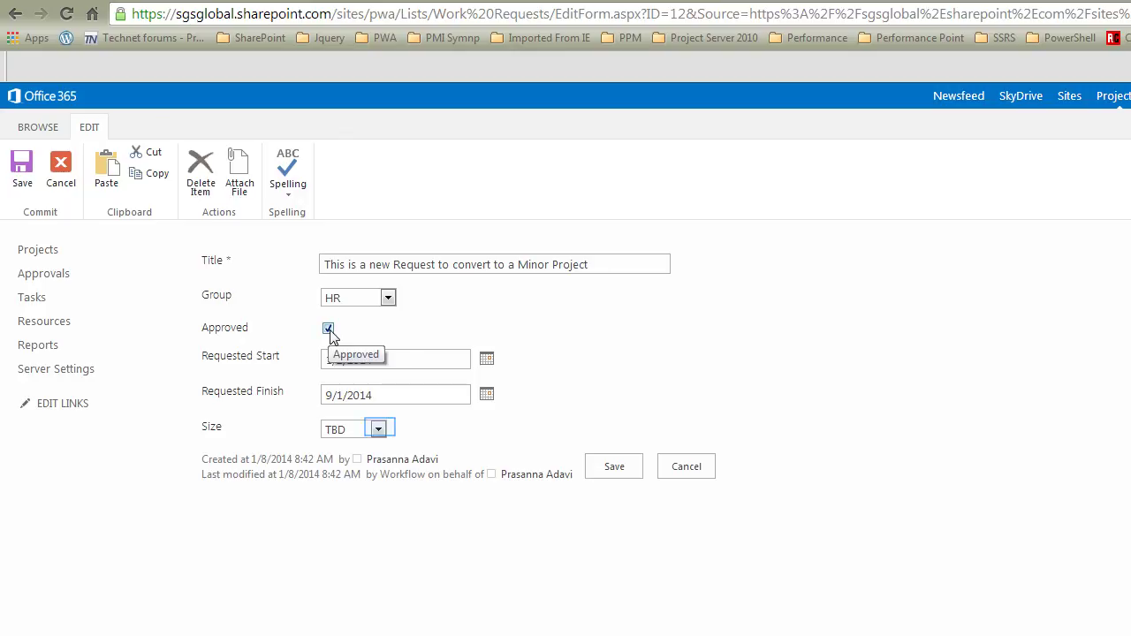
{"action": "left_click", "coordinate": [380, 428]}
{"action": "left_click", "coordinate": [349, 494]}
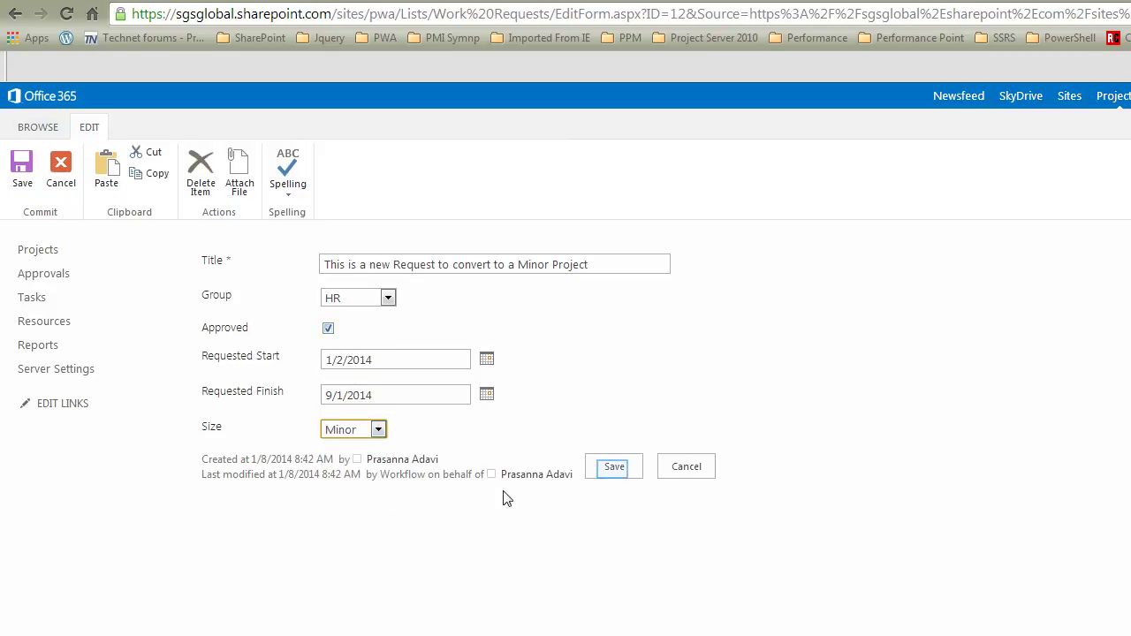
{"action": "left_click", "coordinate": [613, 468]}
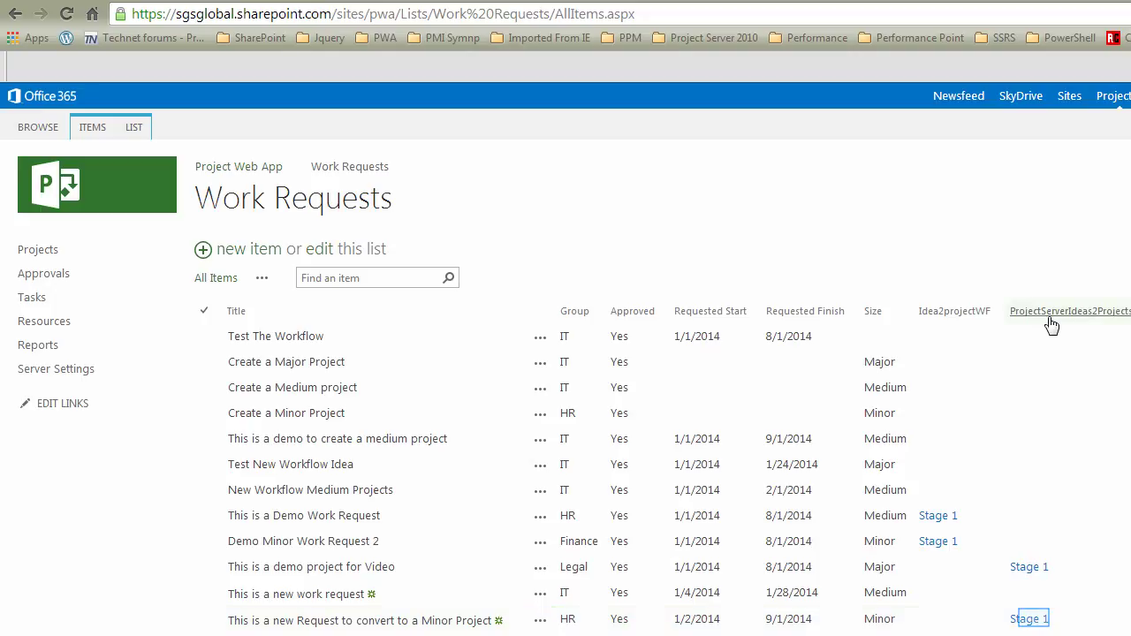
- Check the internal status of the ProjectServerIdeas2Projects workflow run for the Minor Project request
{"action": "left_click", "coordinate": [1030, 620]}
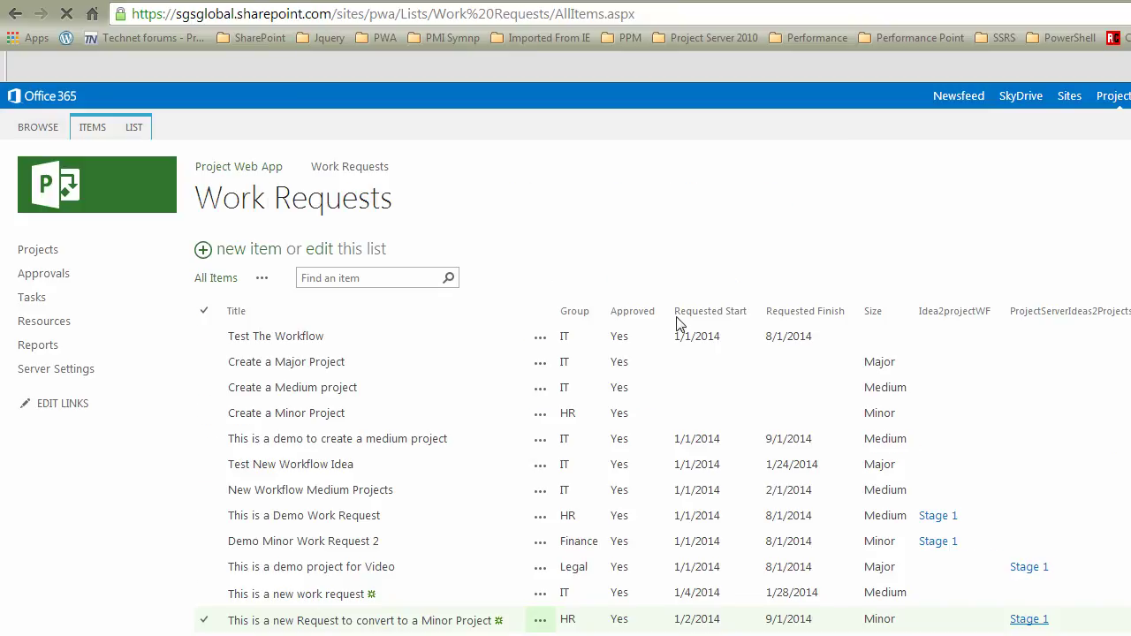
{"action": "left_click_drag", "start_coordinate": [670, 316], "coordinate": [523, 315]}
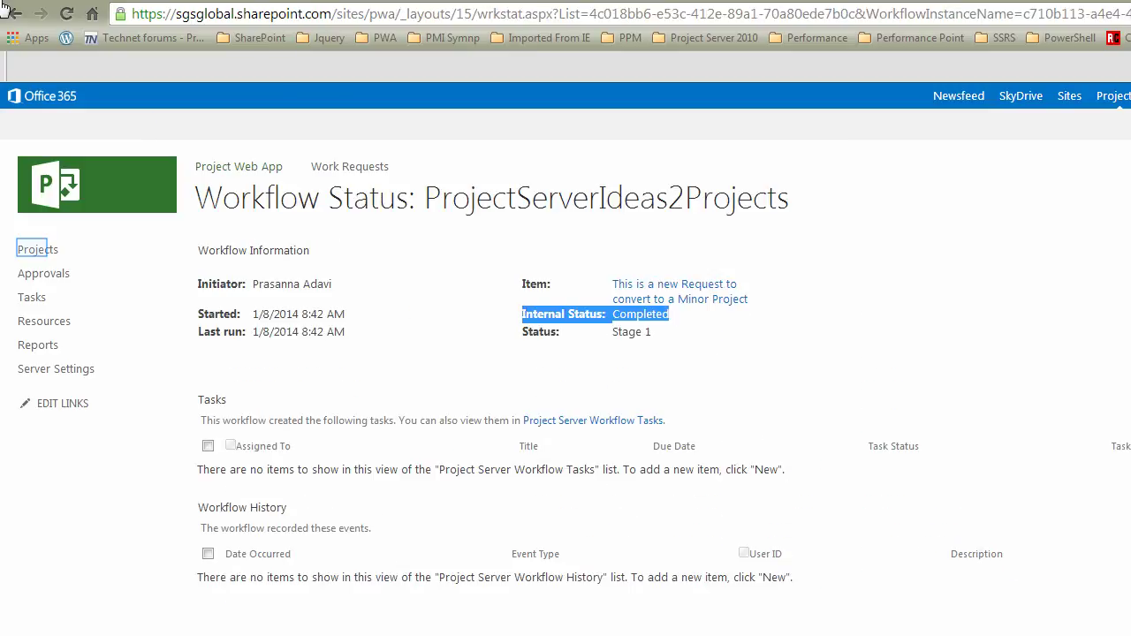
- In Project Center, find the project created from the Minor Project request and review its project details
{"action": "left_click", "coordinate": [33, 250]}
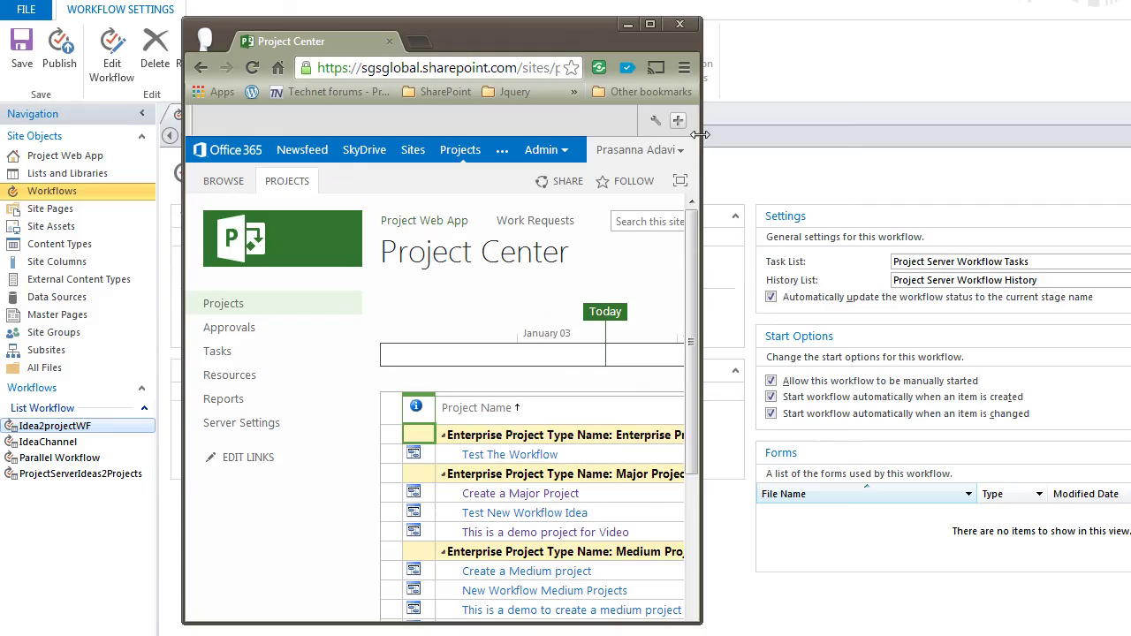
{"action": "left_click_drag", "start_coordinate": [698, 138], "coordinate": [1092, 398]}
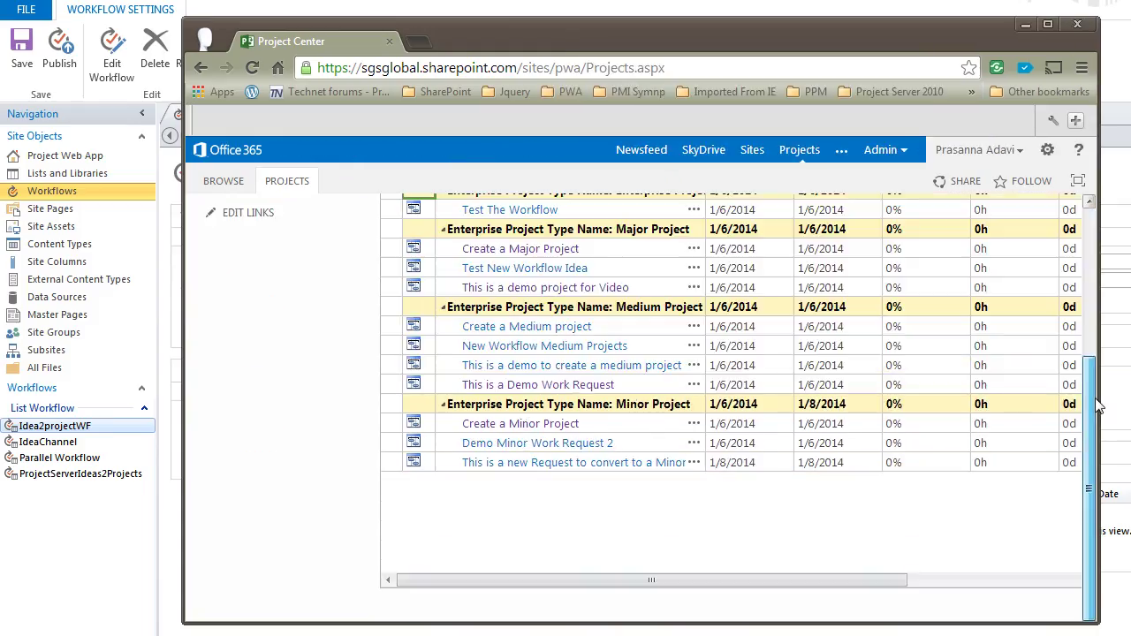
{"action": "left_click", "coordinate": [395, 463]}
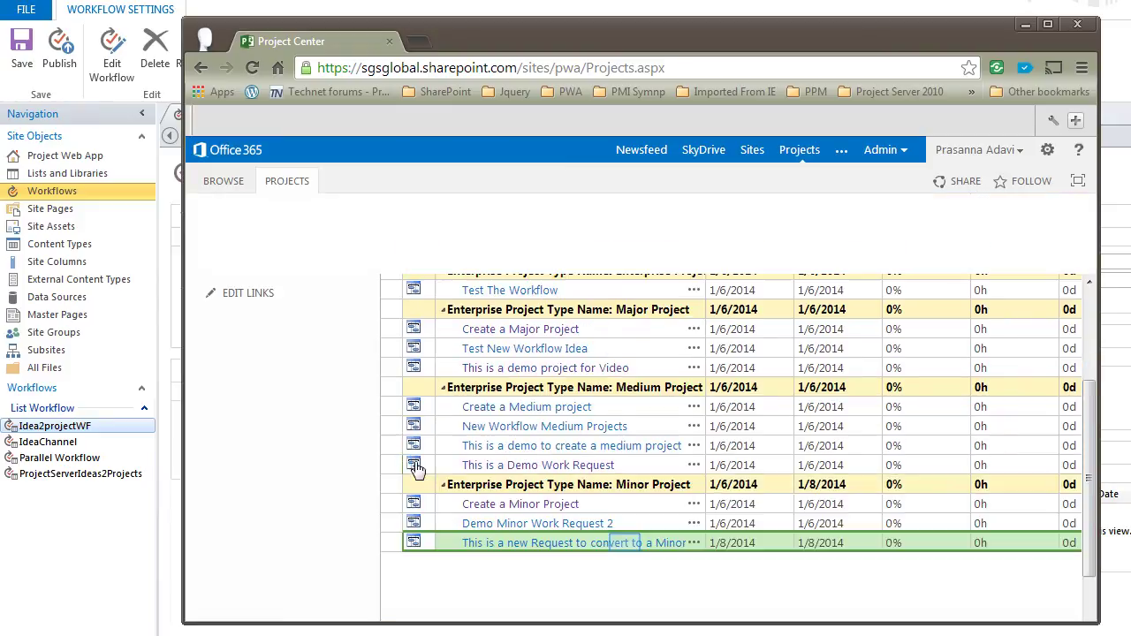
{"action": "left_click", "coordinate": [626, 542]}
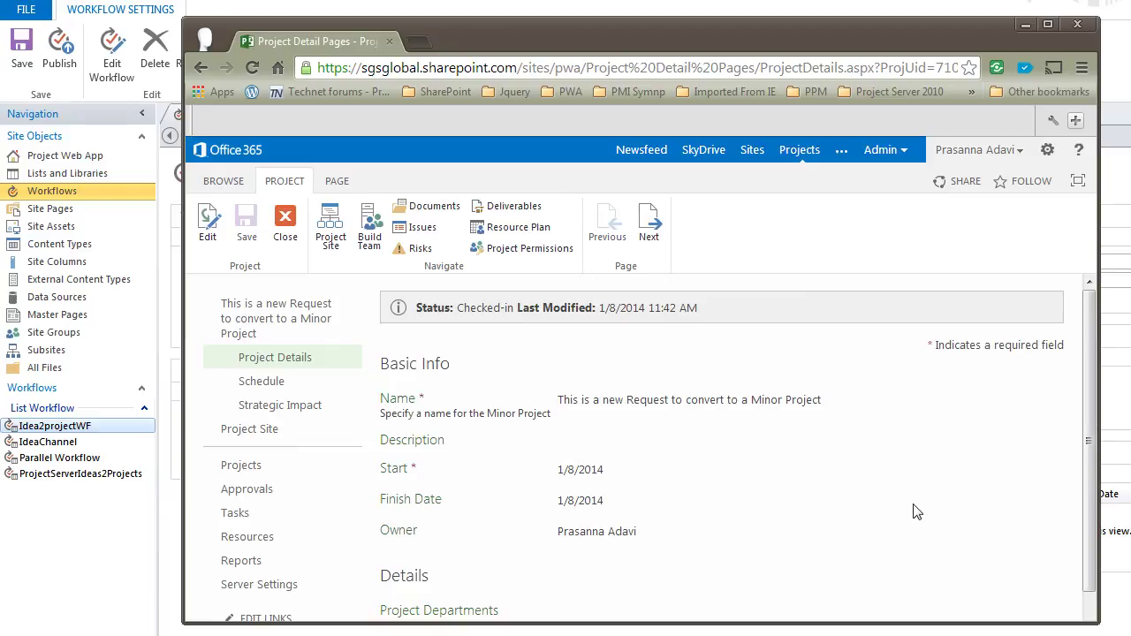
{"action": "scroll", "coordinate": [727, 461], "scroll_direction": "down", "scroll_amount": 1}
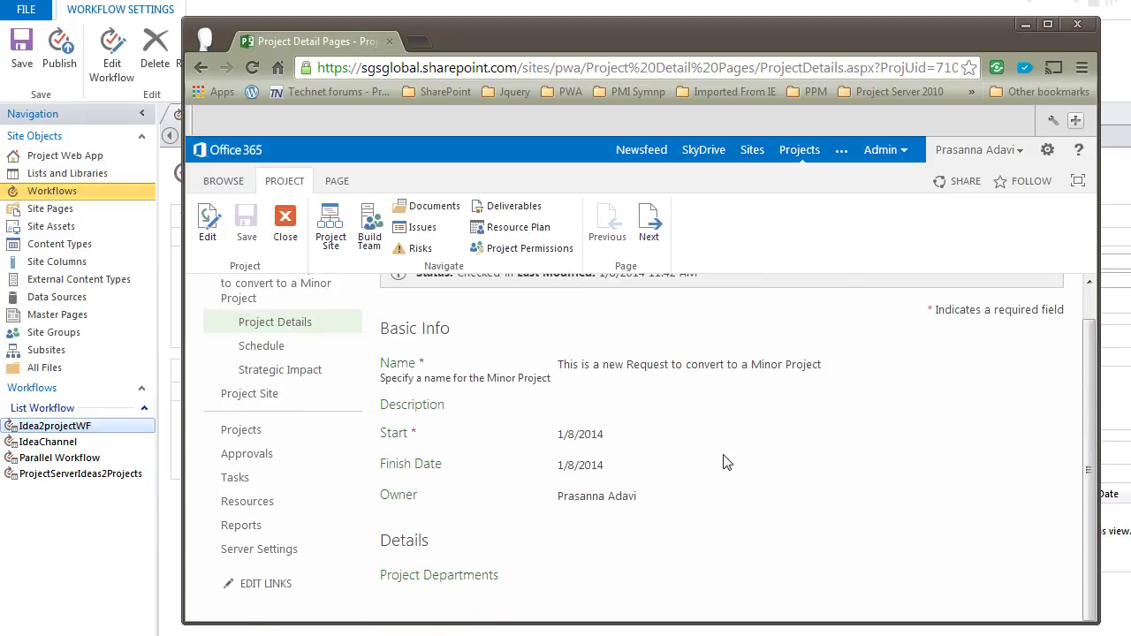